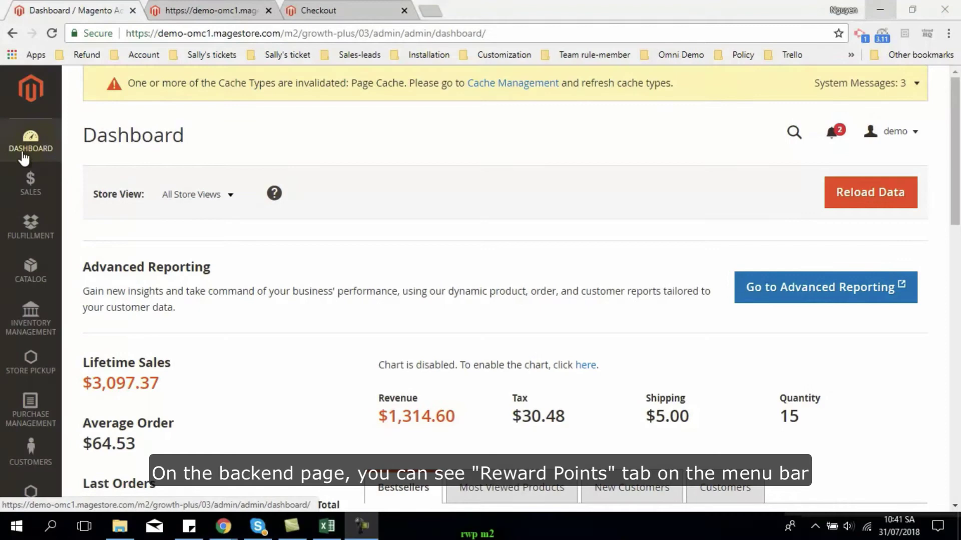
# Go to Reward Points > Earning Rates and start a new earning rate.
pyautogui.scroll(-4, 31, 300)
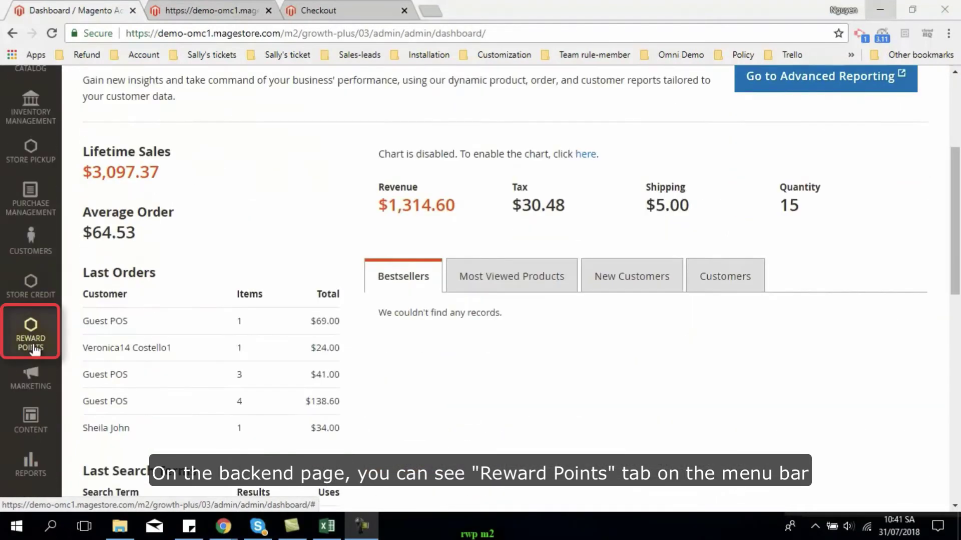
pyautogui.click(33, 345)
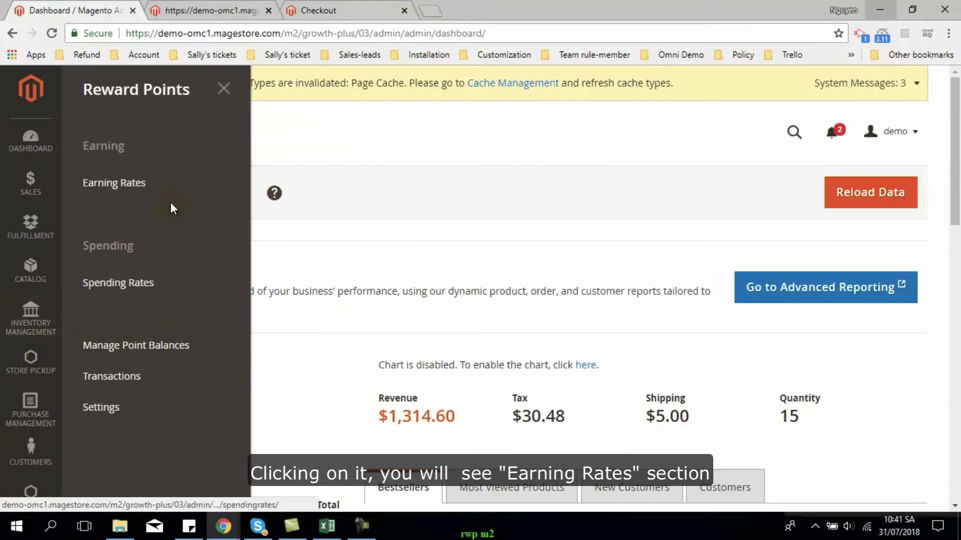
pyautogui.click(169, 189)
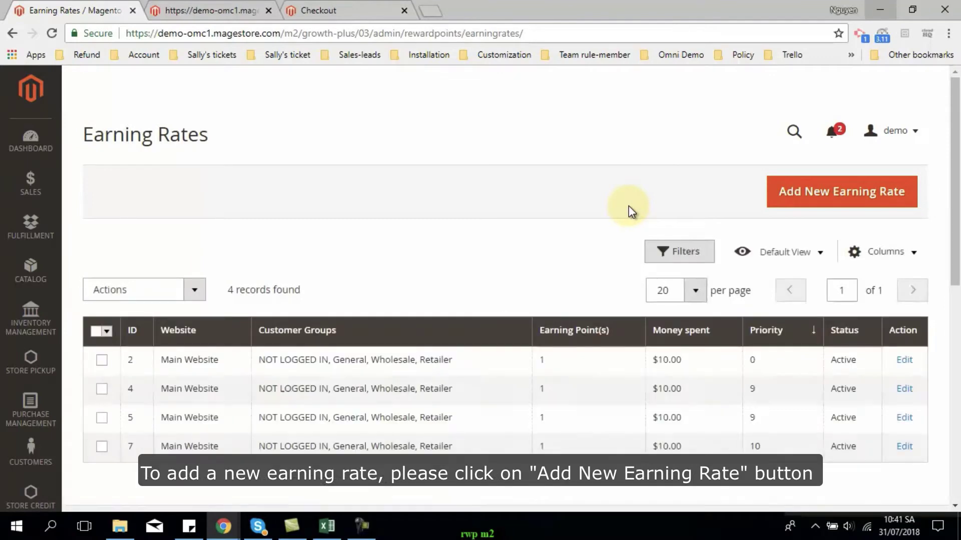
pyautogui.click(821, 205)
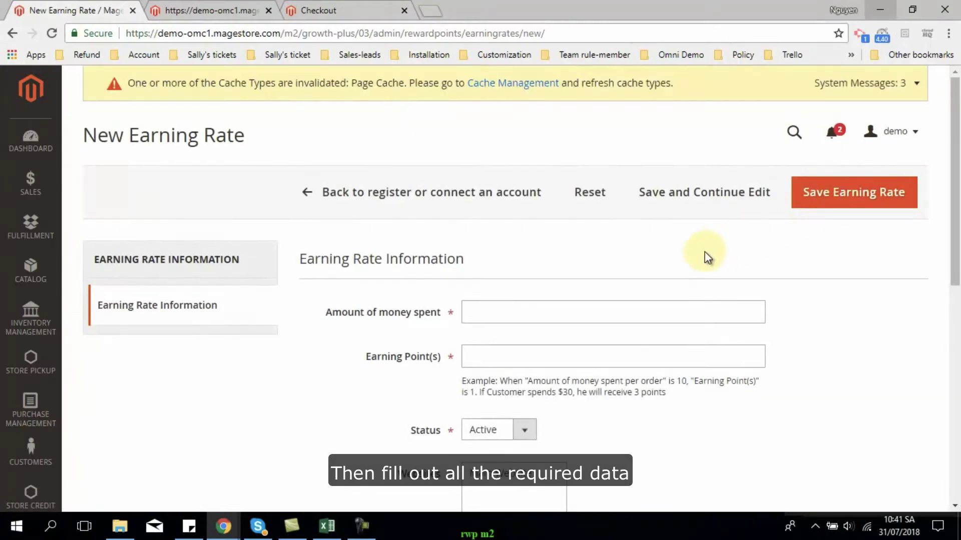
# Set the rate to 1 point earned per $10 spent.
pyautogui.click(548, 315)
pyautogui.write('1')
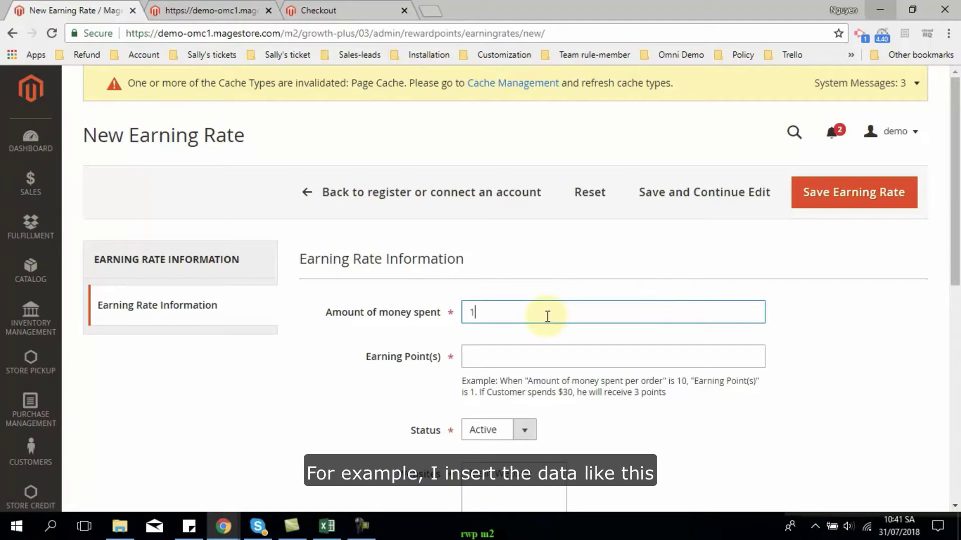
pyautogui.write('0')
pyautogui.click(527, 346)
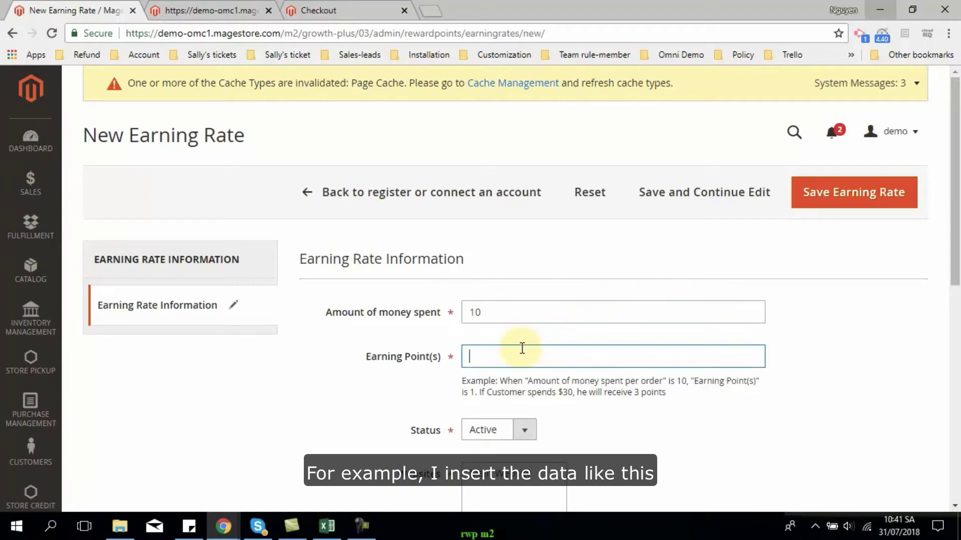
pyautogui.write('1')
pyautogui.scroll(-2, 623, 383)
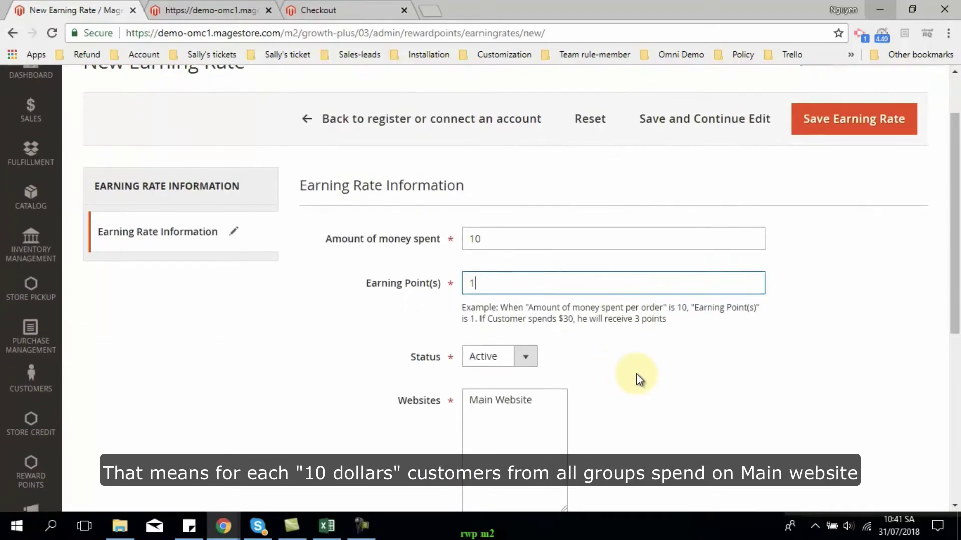
pyautogui.scroll(-2, 631, 361)
# Apply the rate to Main Website and all customer groups at priority 10, and save it.
pyautogui.click(515, 335)
pyautogui.scroll(-4, 600, 371)
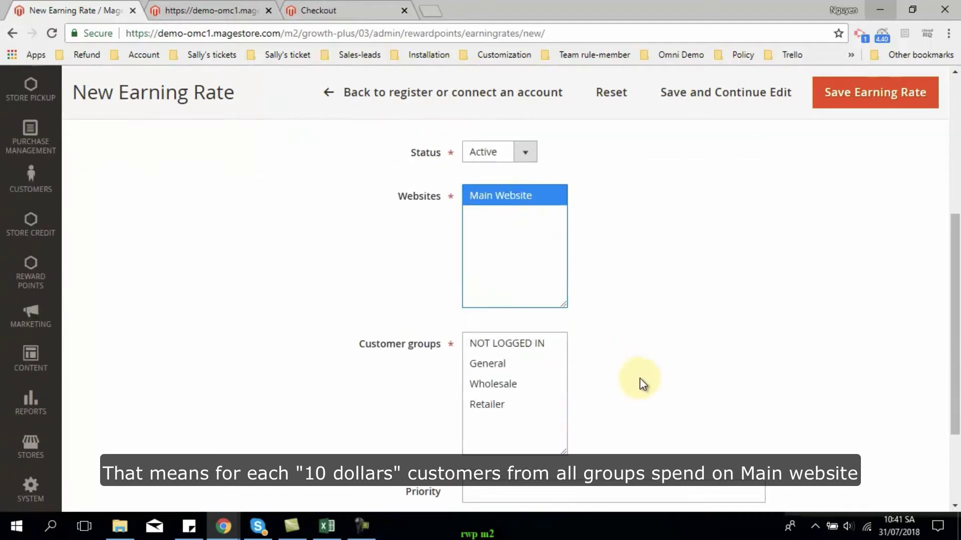
pyautogui.moveTo(545, 340); pyautogui.dragTo(535, 401)
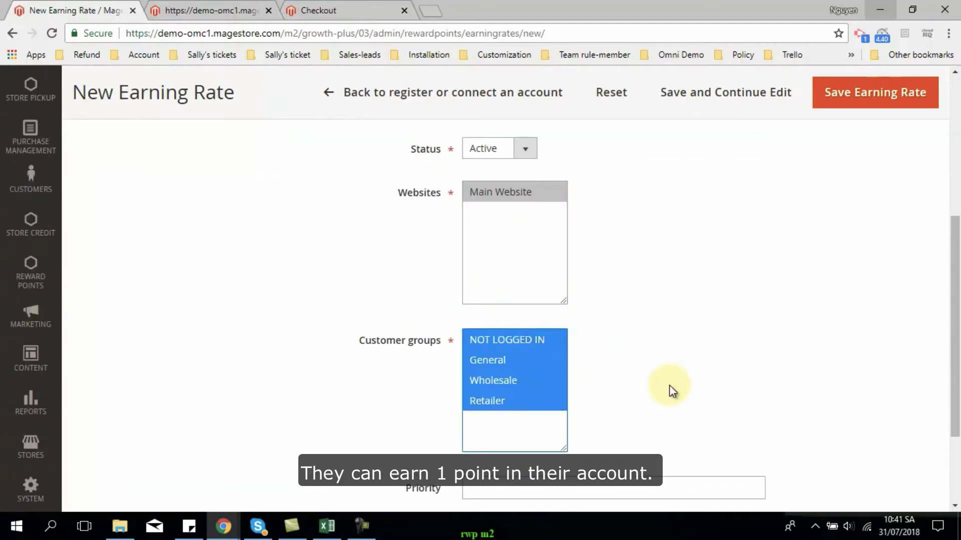
pyautogui.scroll(-4, 671, 388)
pyautogui.click(556, 363)
pyautogui.write('10')
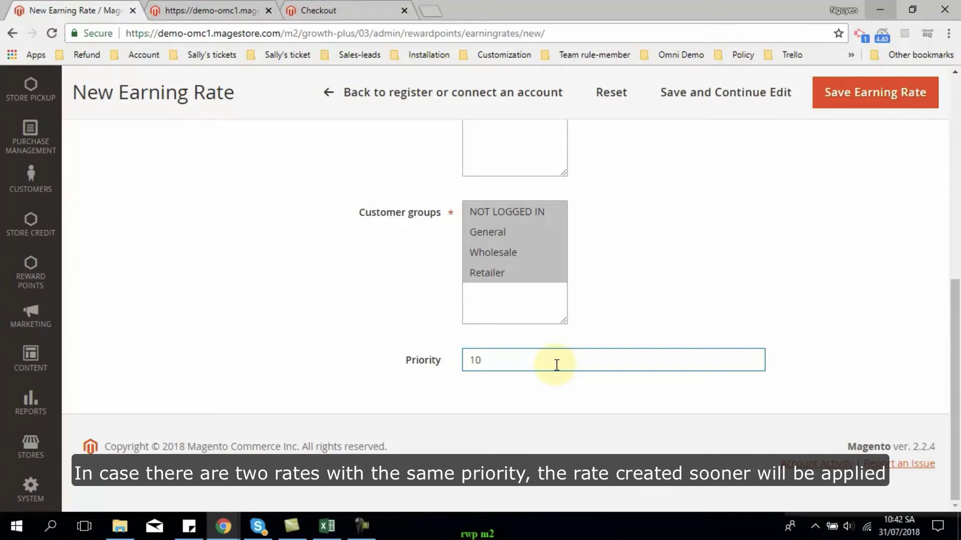
pyautogui.click(840, 101)
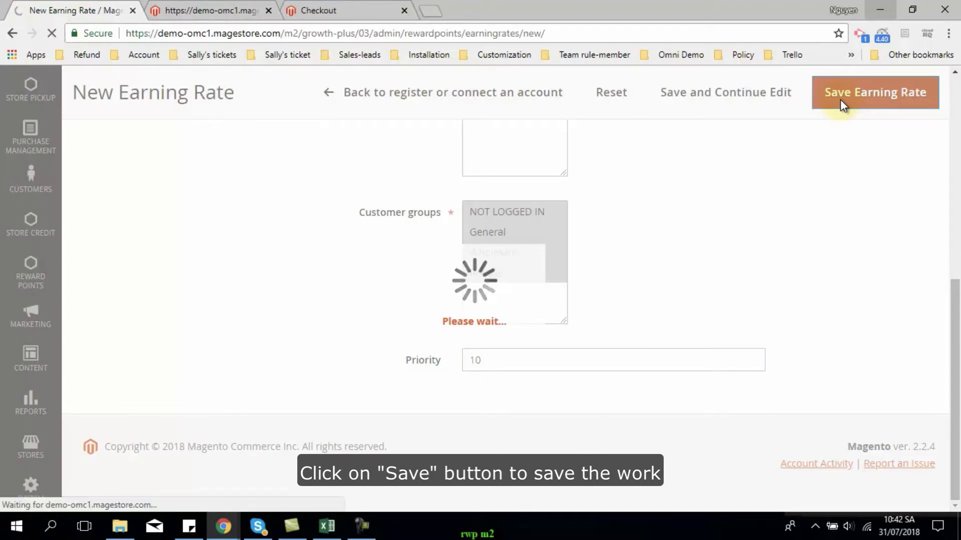
pyautogui.scroll(-1, 679, 229)
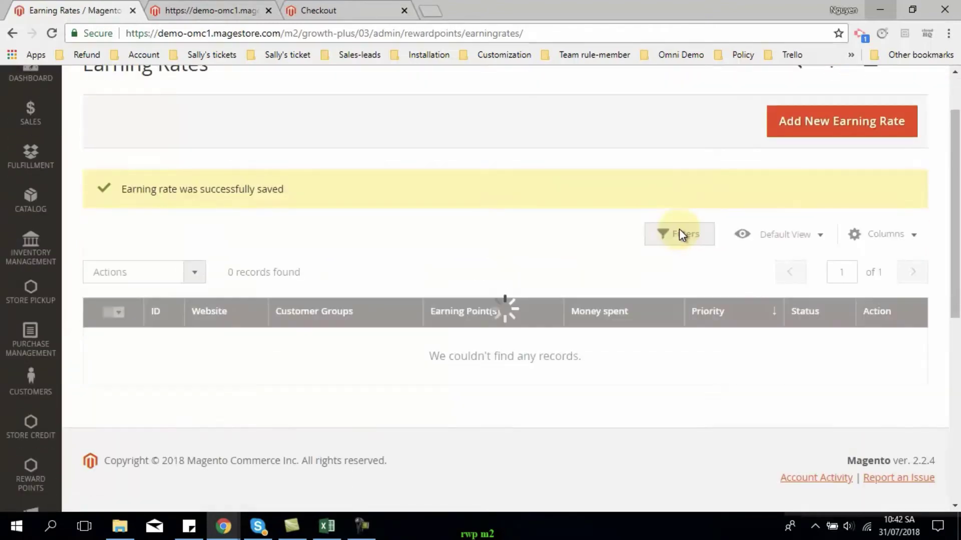
pyautogui.scroll(-3, 598, 284)
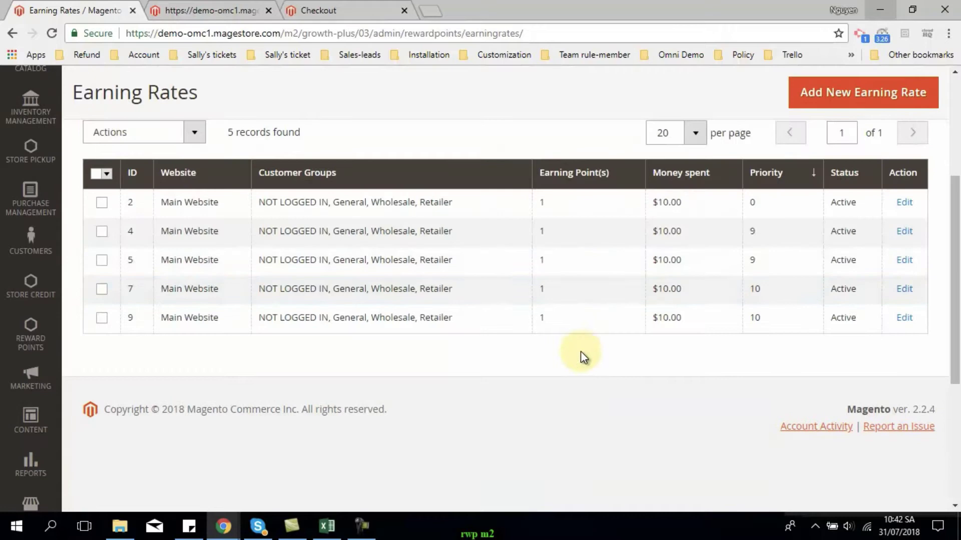
pyautogui.click(215, 5)
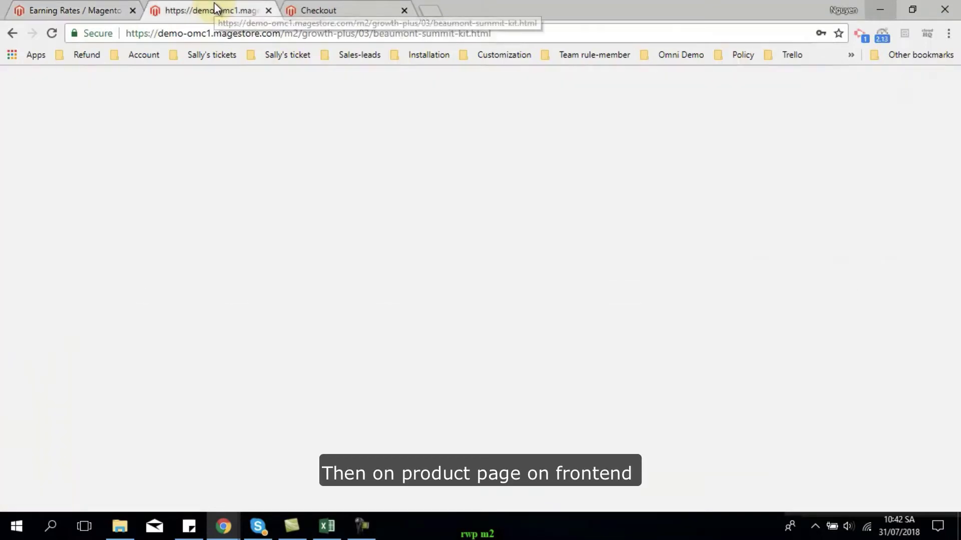
pyautogui.scroll(-1, 708, 368)
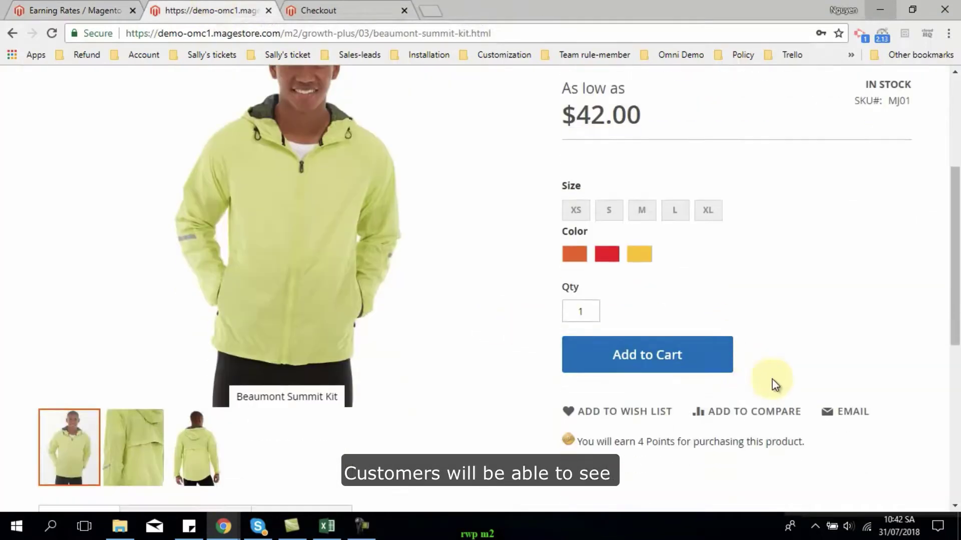
pyautogui.moveTo(636, 442); pyautogui.dragTo(677, 442)
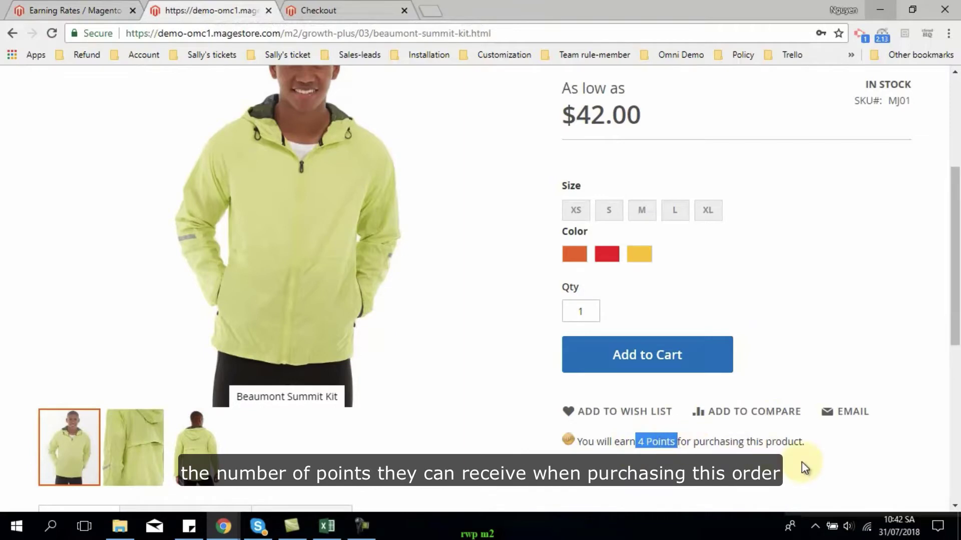
pyautogui.scroll(3, 817, 462)
pyautogui.moveTo(577, 254); pyautogui.dragTo(646, 261)
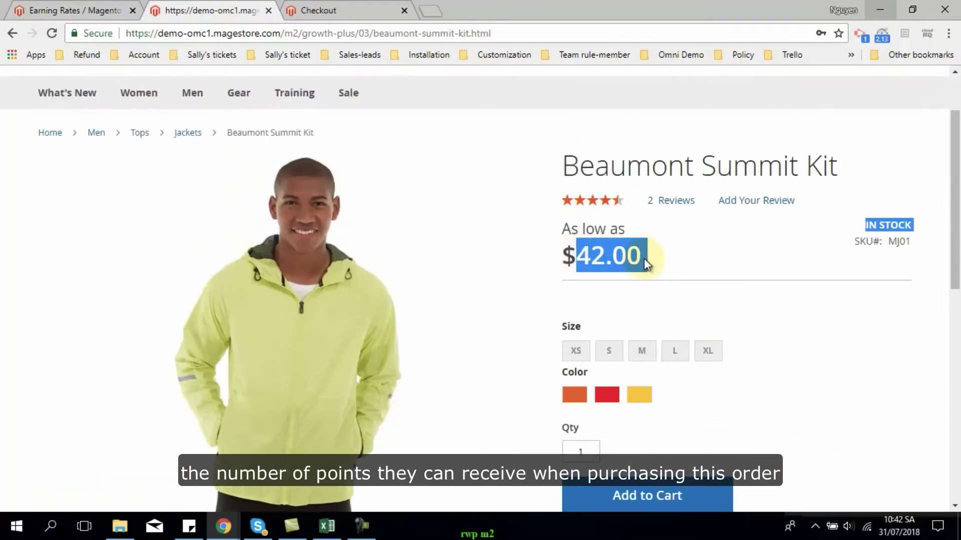
pyautogui.scroll(-2, 730, 263)
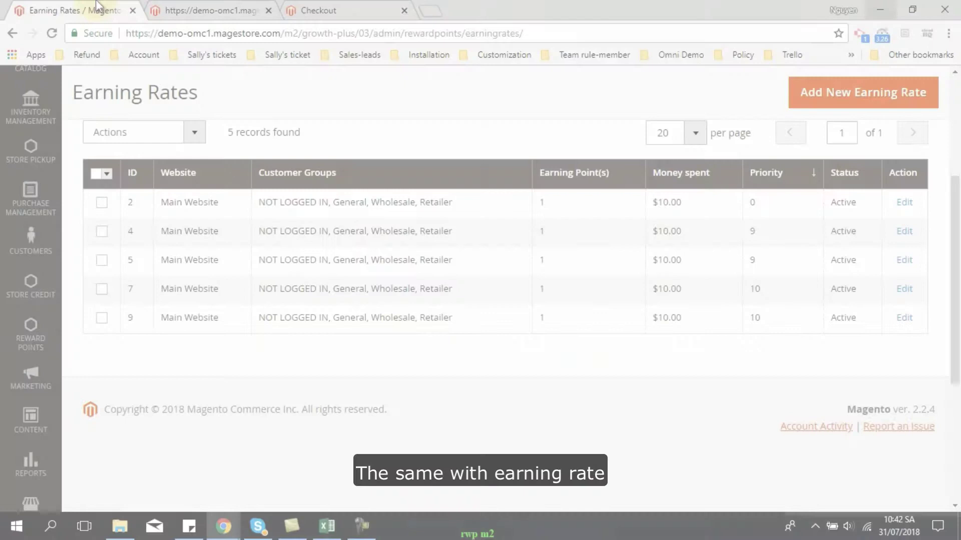
# Go to Reward Points > Spending Rates and start a new spending rate.
pyautogui.click(31, 335)
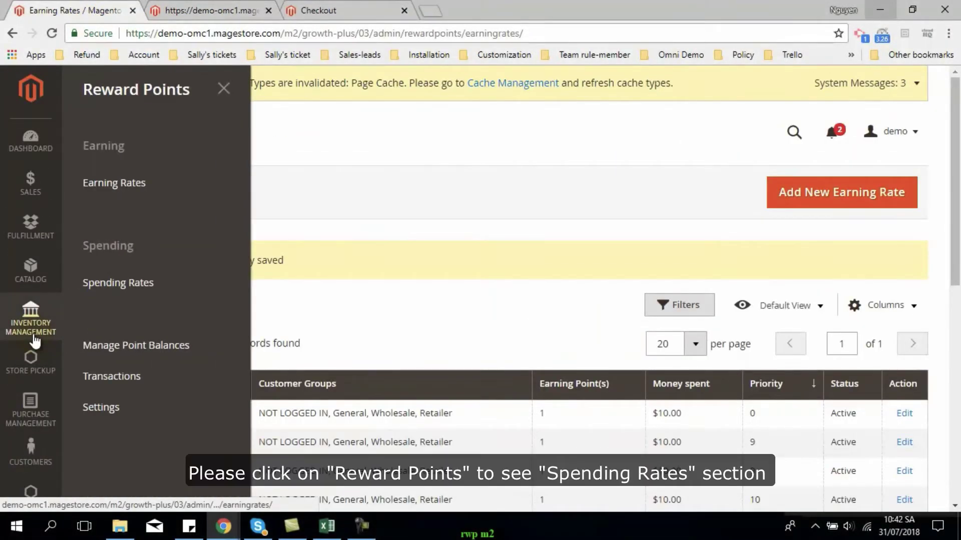
pyautogui.click(166, 292)
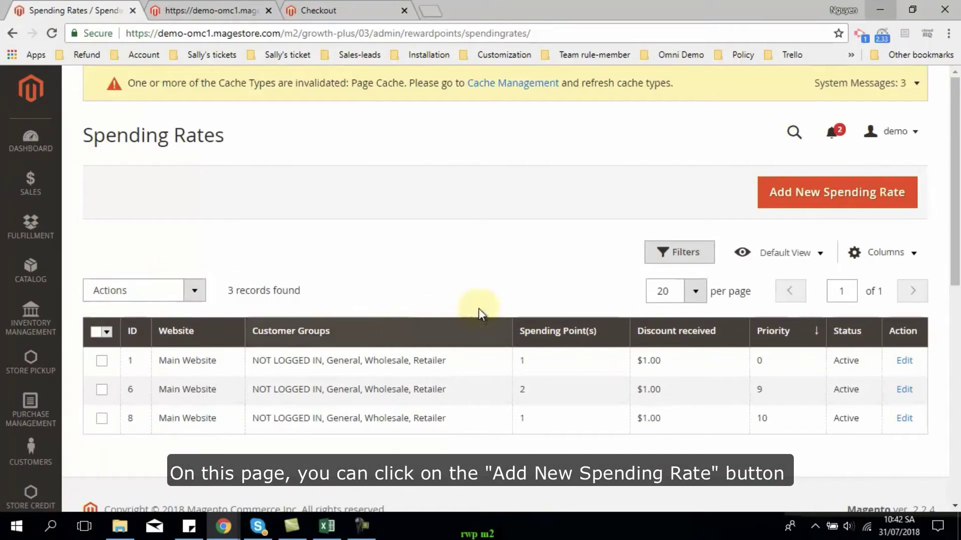
pyautogui.click(786, 208)
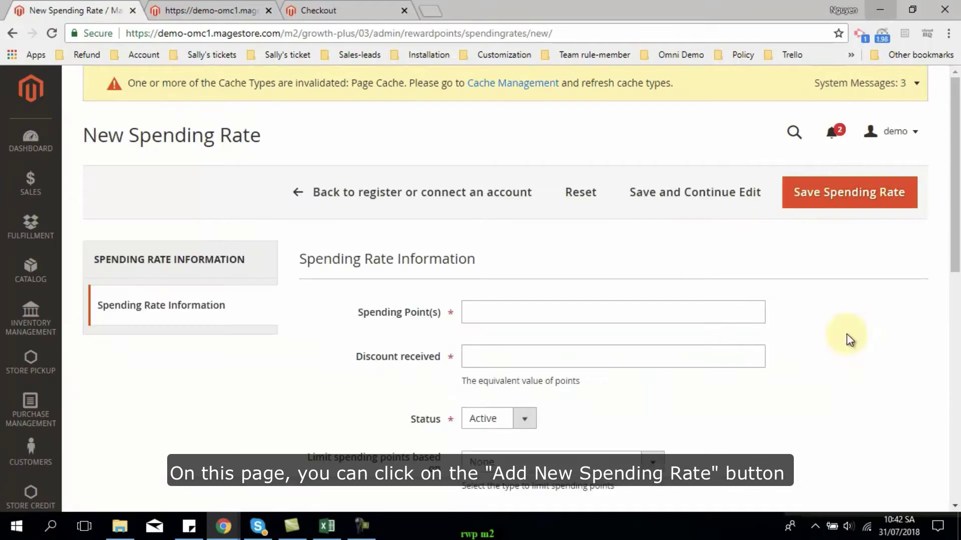
# Fill in spending points and discount, limiting spending to a fixed 10 of Total Order Value.
pyautogui.click(609, 317)
pyautogui.click(543, 358)
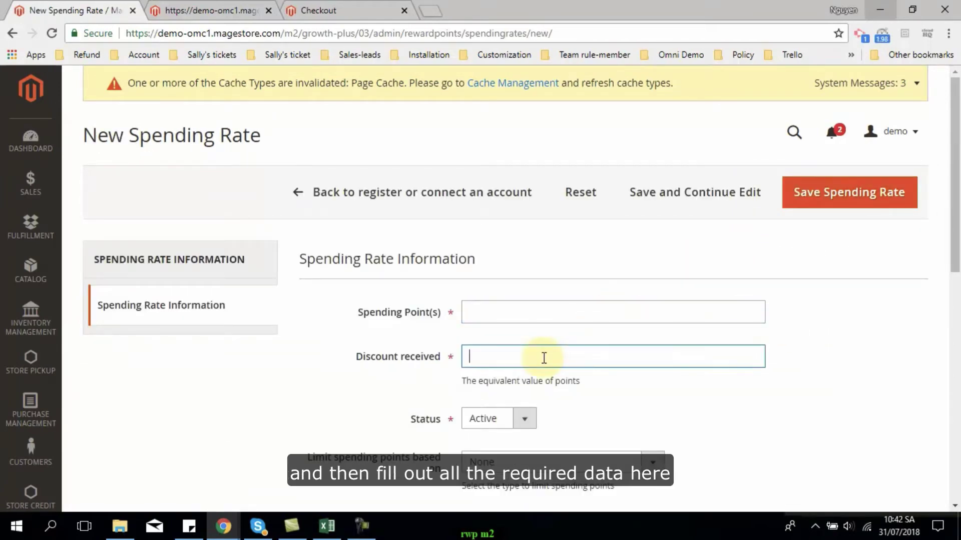
pyautogui.click(514, 311)
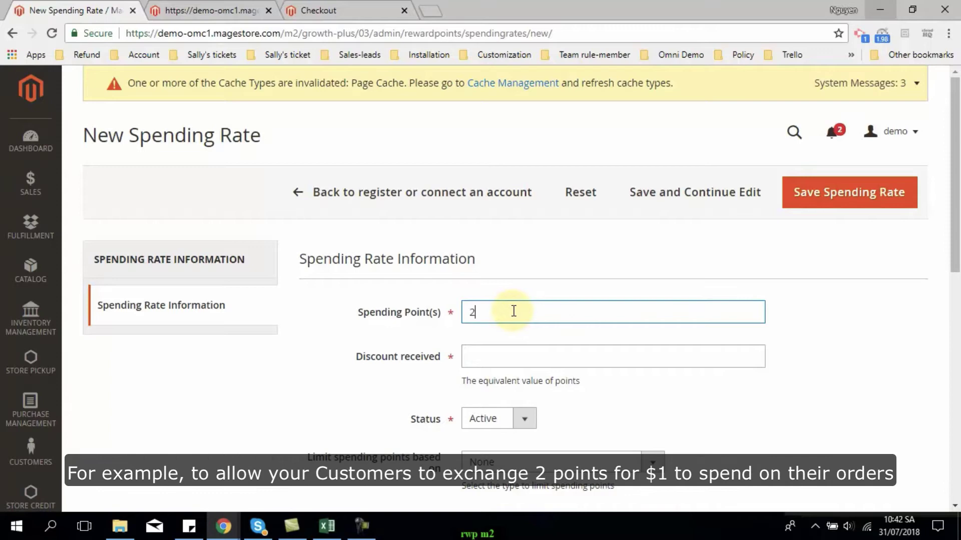
pyautogui.click(512, 353)
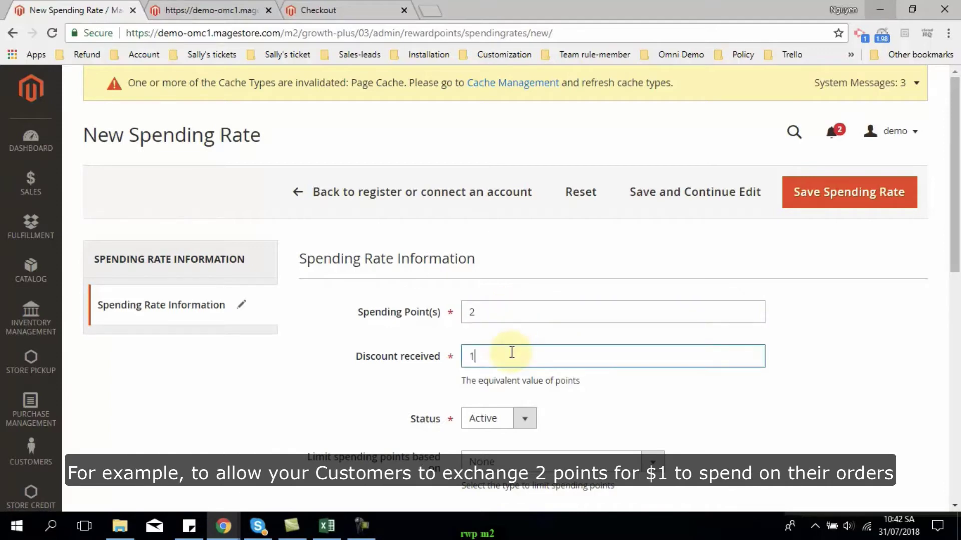
pyautogui.scroll(-3, 520, 341)
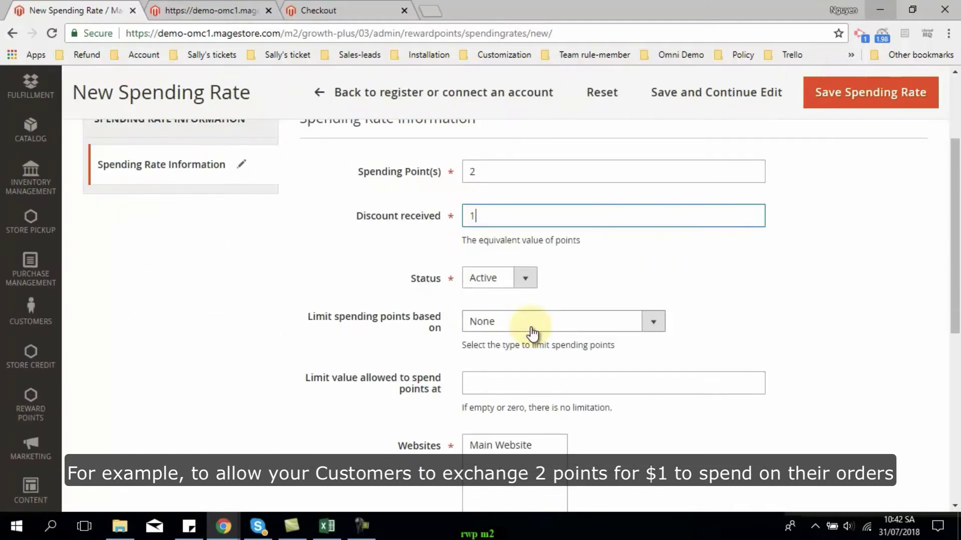
pyautogui.scroll(-2, 548, 329)
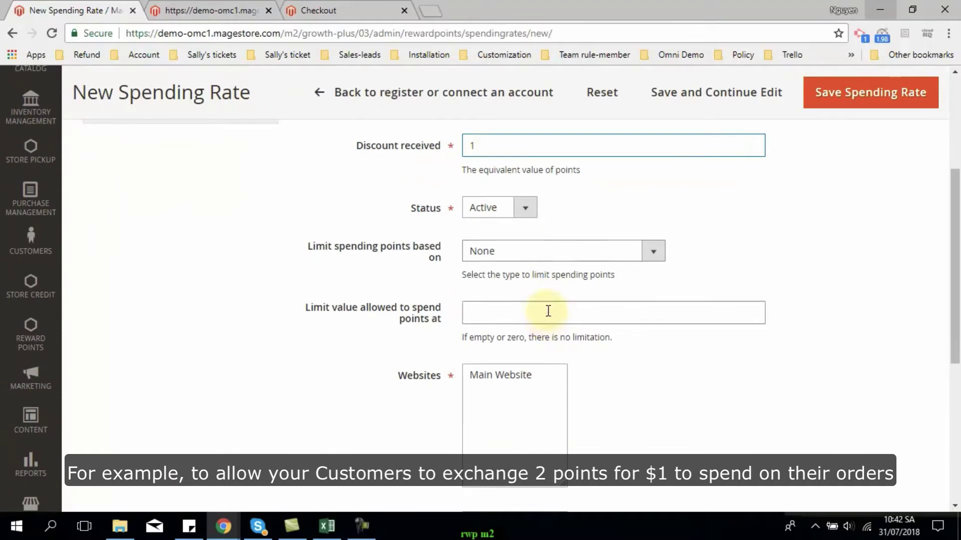
pyautogui.click(523, 253)
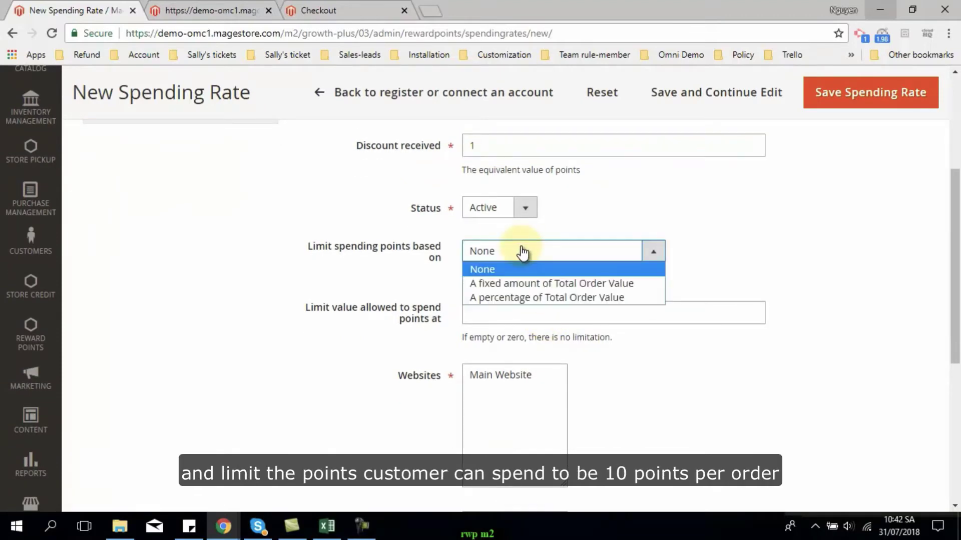
pyautogui.click(515, 283)
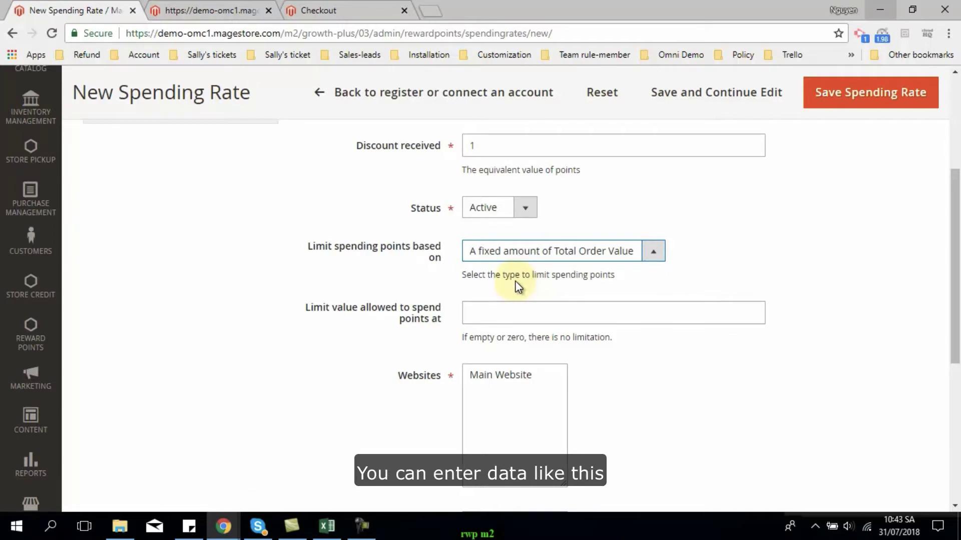
pyautogui.click(511, 309)
pyautogui.write('10')
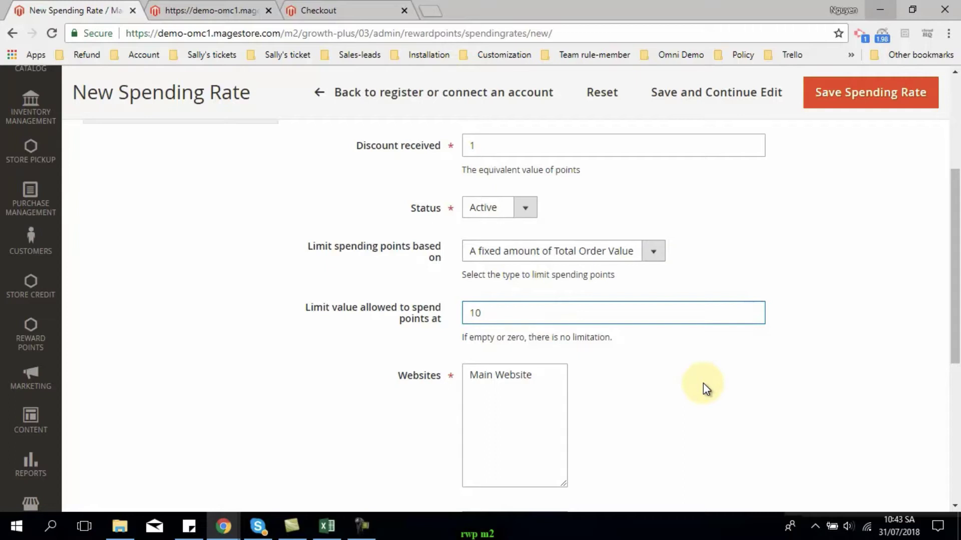
# Apply the rate to Main Website and all four customer groups at priority 10, and save it.
pyautogui.click(515, 380)
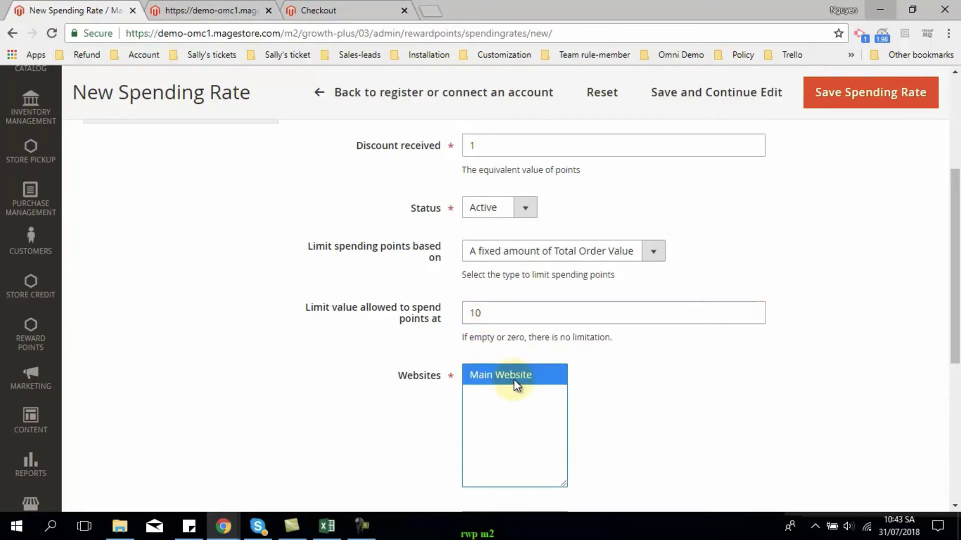
pyautogui.scroll(-5, 531, 375)
pyautogui.moveTo(517, 244); pyautogui.dragTo(515, 302)
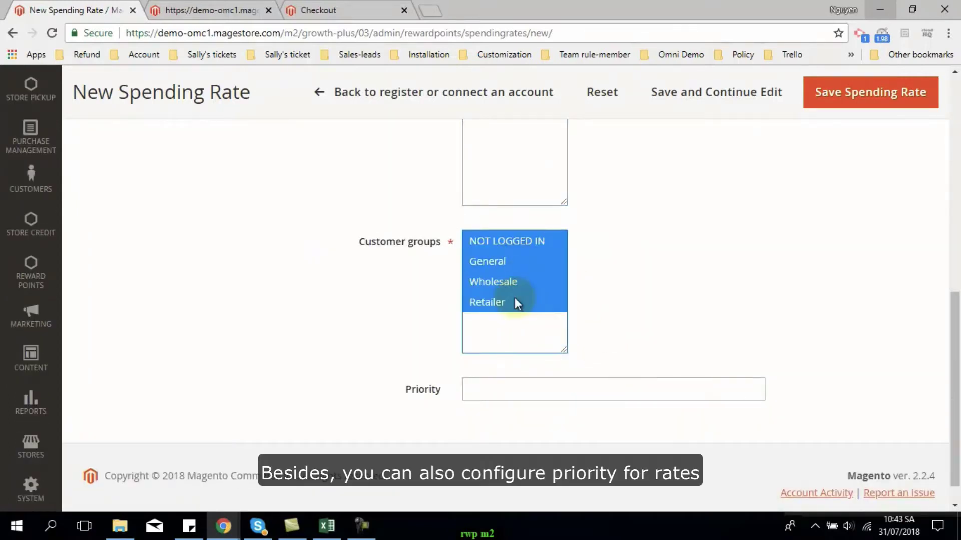
pyautogui.click(530, 394)
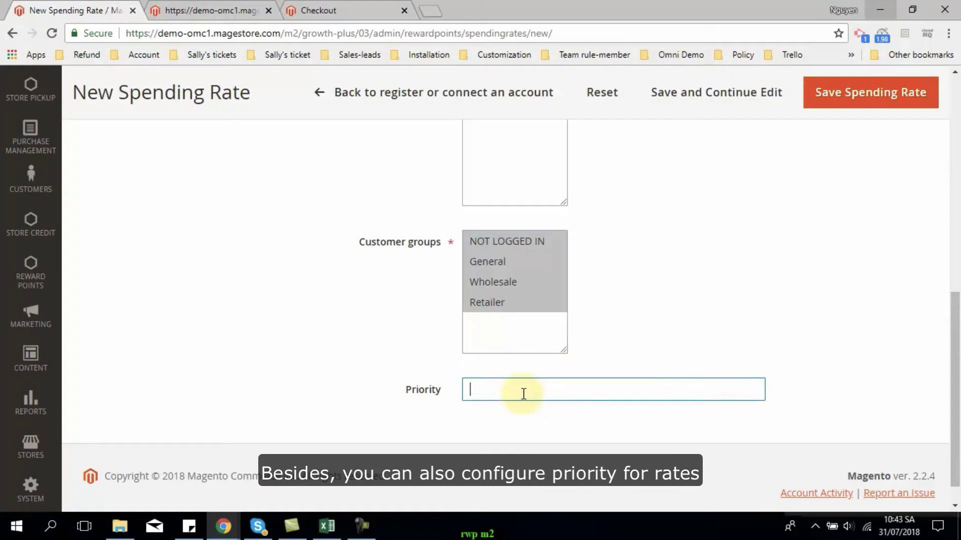
pyautogui.write('10')
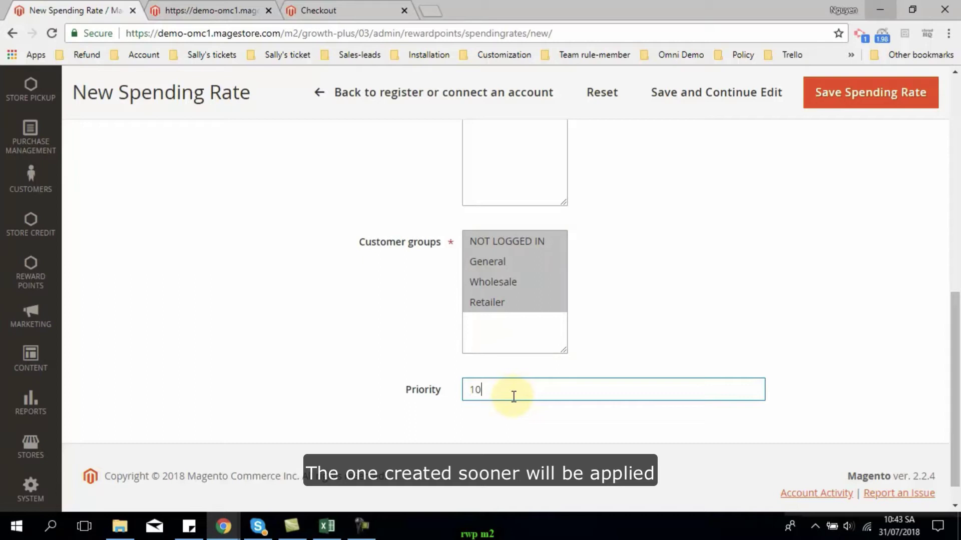
pyautogui.click(833, 85)
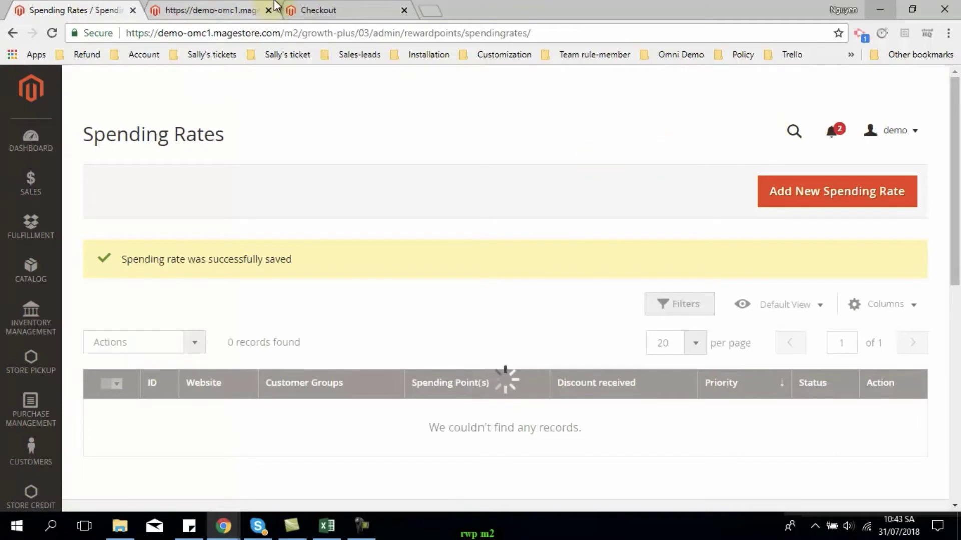
# On the storefront checkout, adjust the points slider, then tick 'Maximize my discount with points'.
pyautogui.click(322, 9)
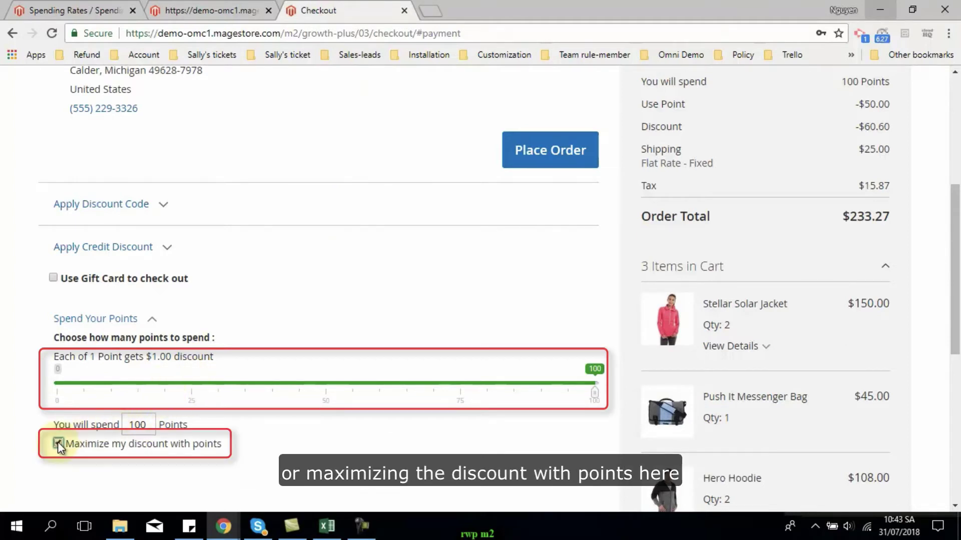
pyautogui.moveTo(596, 392); pyautogui.dragTo(509, 412)
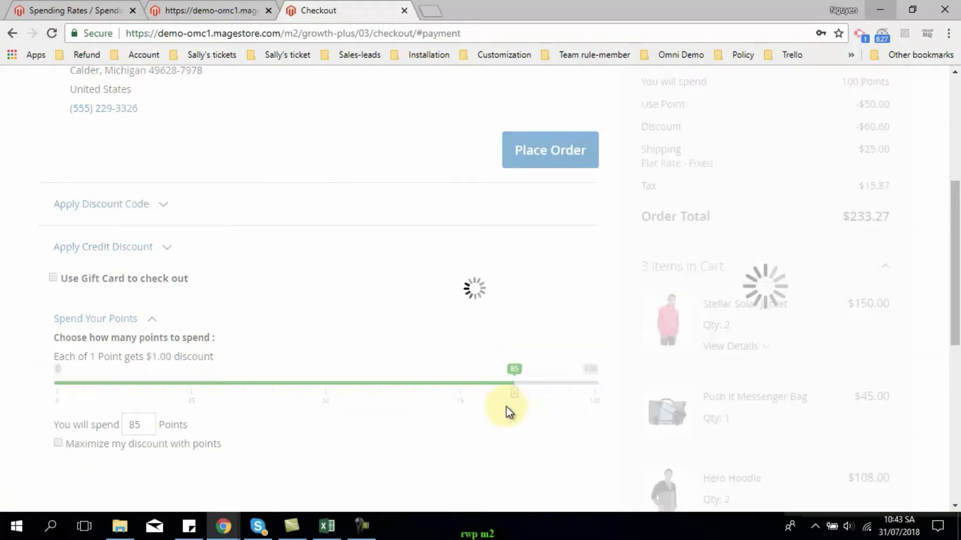
pyautogui.click(63, 444)
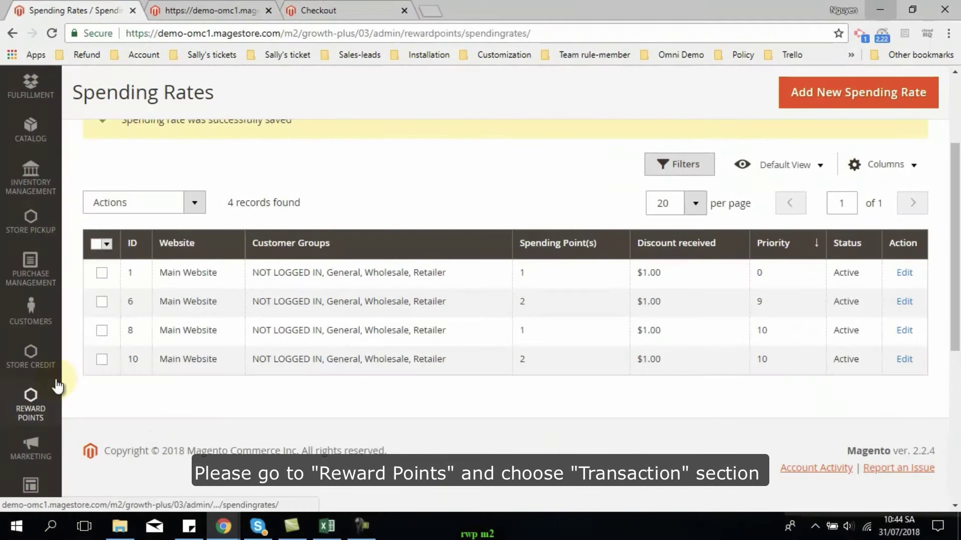
# Open Reward Points > Transactions to view the 7 existing point transactions.
pyautogui.click(37, 408)
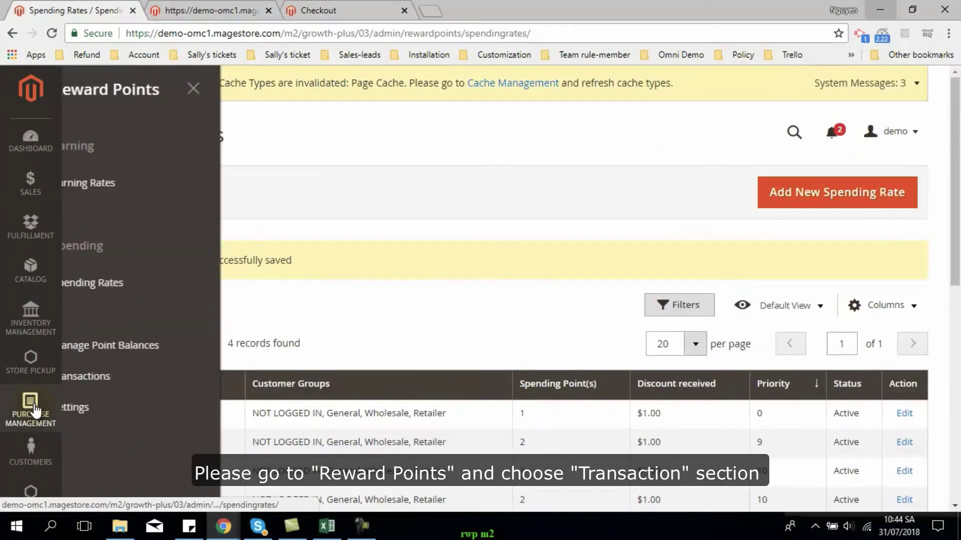
pyautogui.click(136, 382)
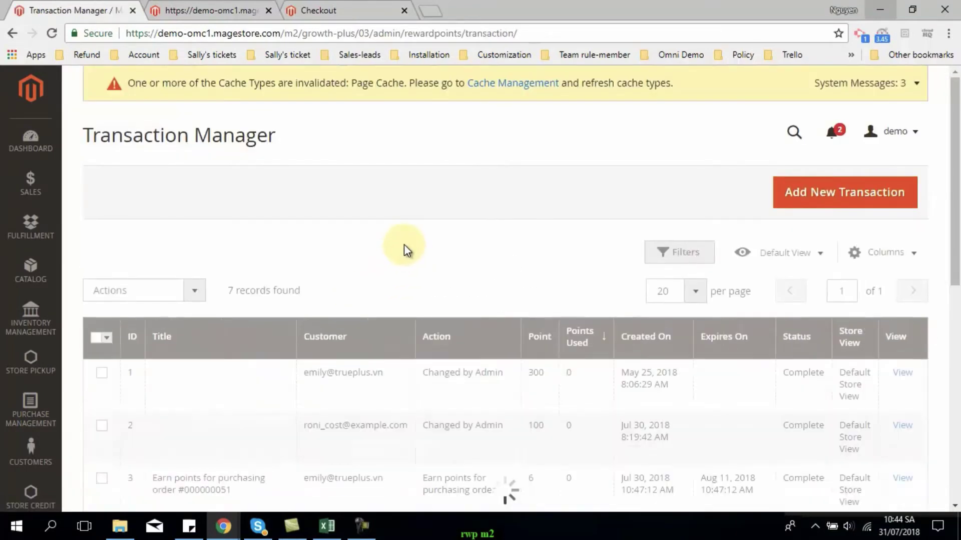
pyautogui.scroll(-2, 400, 303)
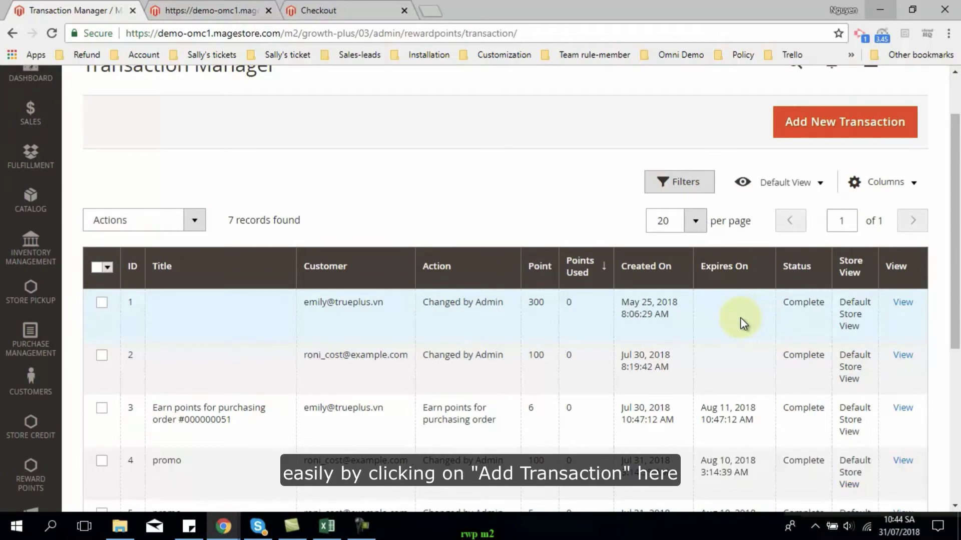
# Create and save a 100-point 'promo' transaction for the first customer, expiring after 10 days.
pyautogui.click(792, 128)
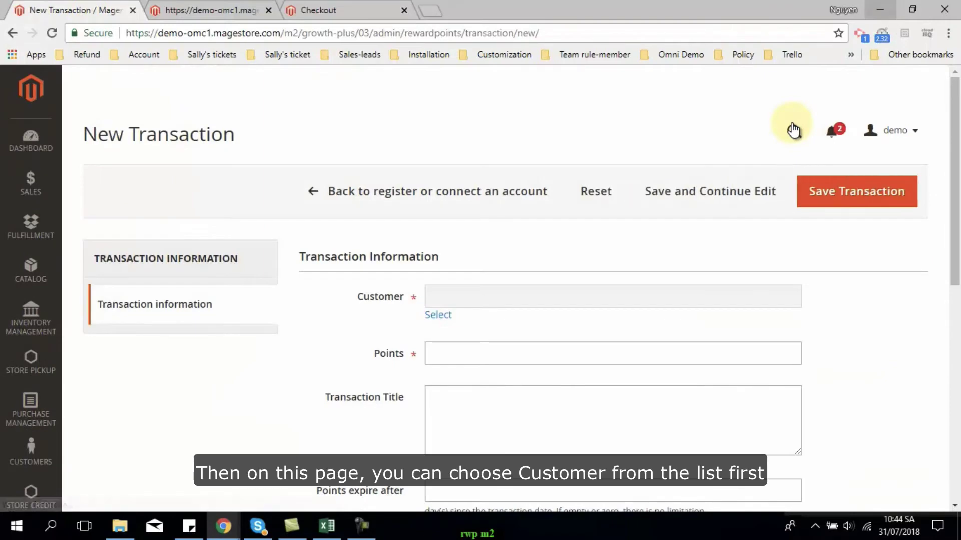
pyautogui.click(436, 315)
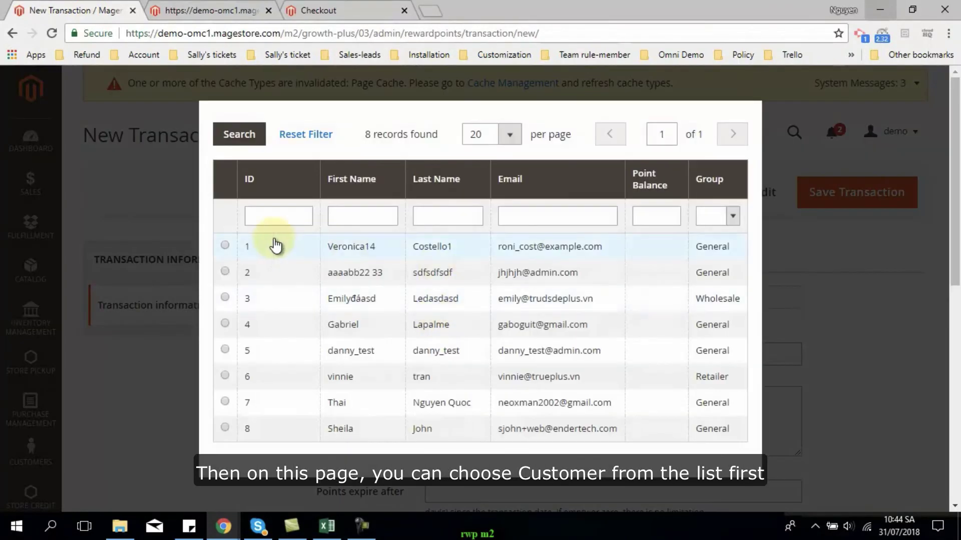
pyautogui.click(275, 244)
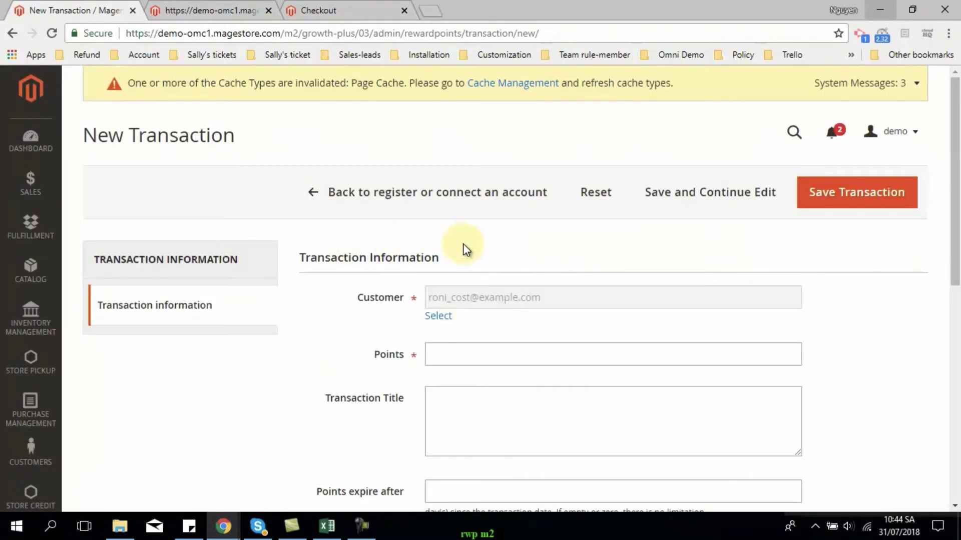
pyautogui.click(473, 350)
pyautogui.write('1')
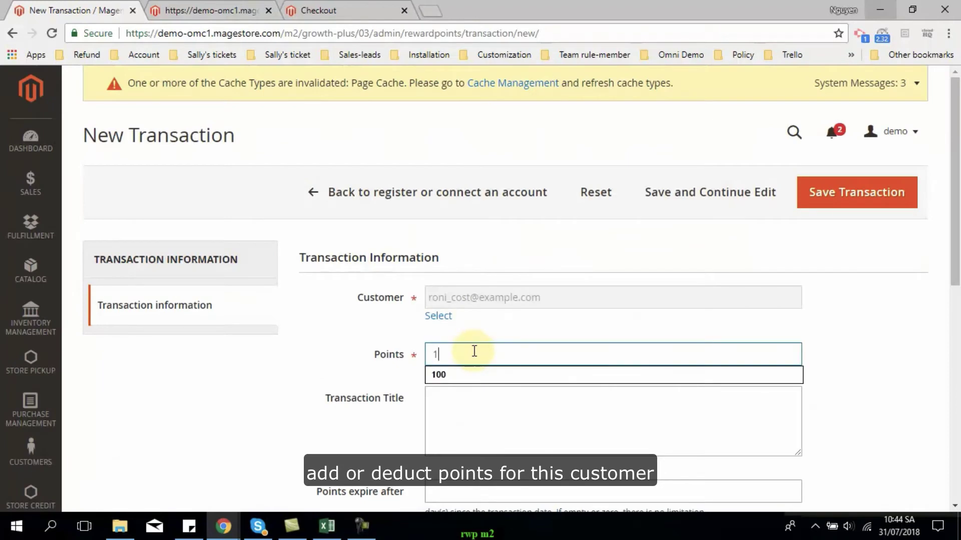
pyautogui.write('00')
pyautogui.click(472, 376)
pyautogui.click(465, 388)
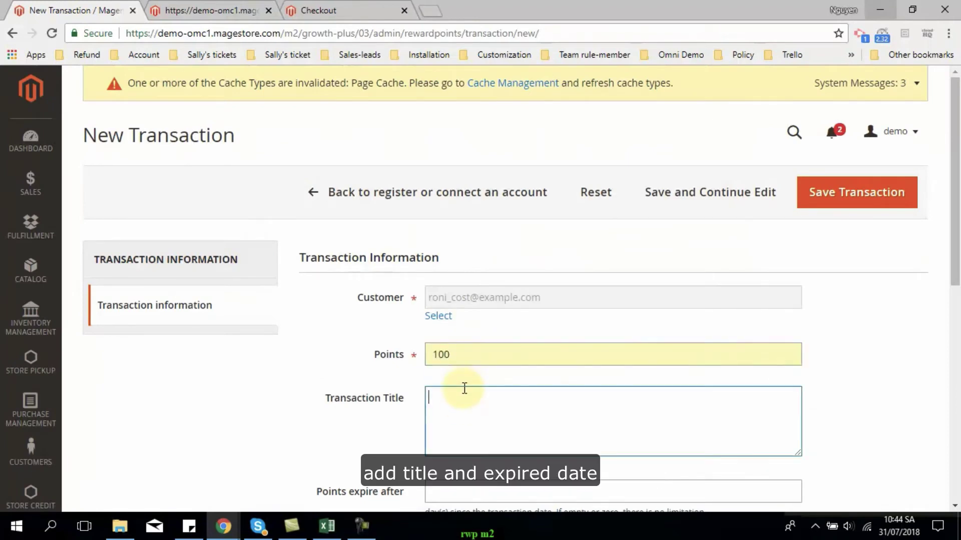
pyautogui.write('promo')
pyautogui.scroll(-1, 418, 257)
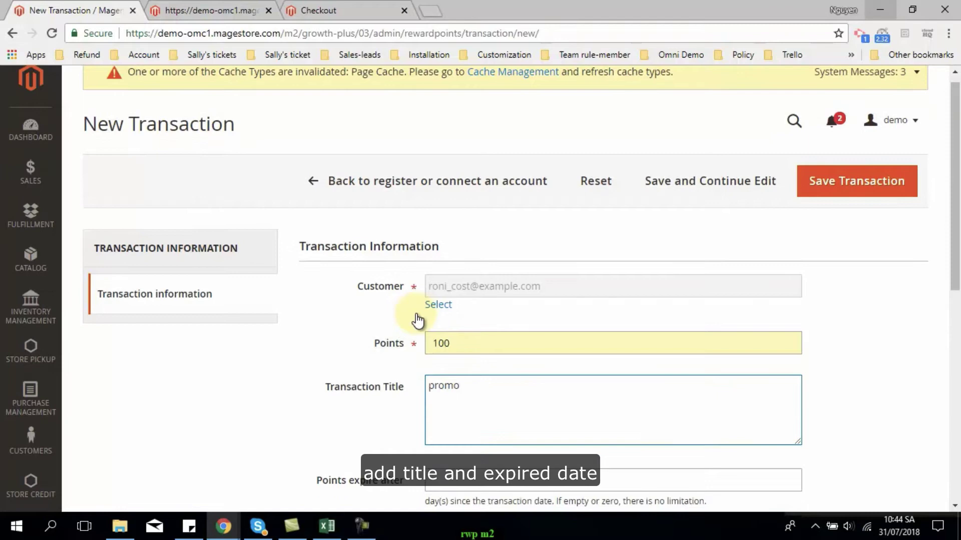
pyautogui.click(458, 420)
pyautogui.write('1')
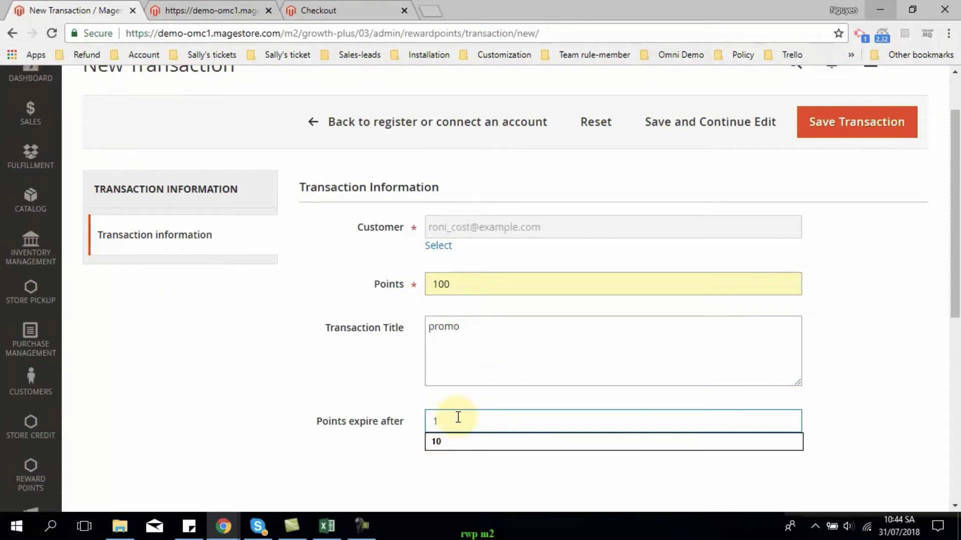
pyautogui.write('0')
pyautogui.click(829, 136)
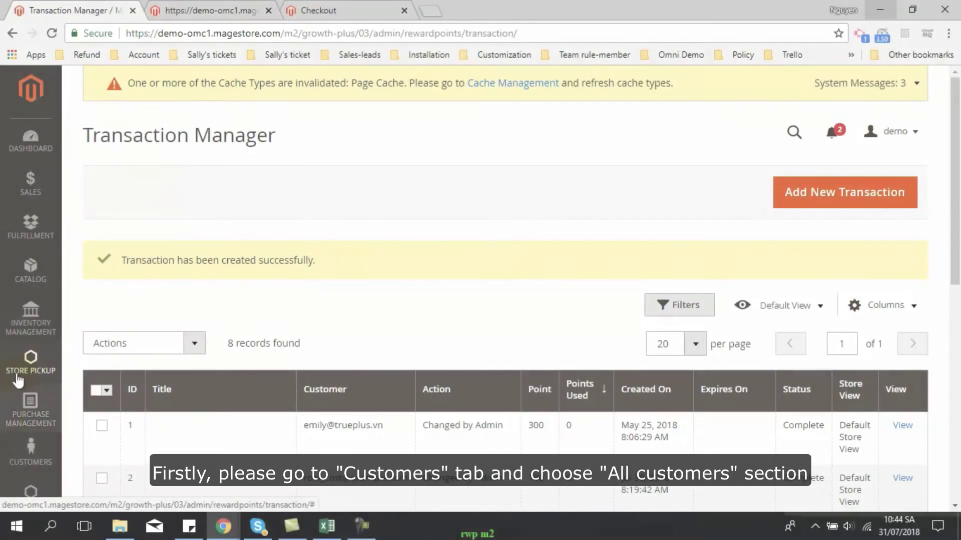
# Go to Customers > All Customers and open the customer's row for editing.
pyautogui.scroll(-2, 30, 370)
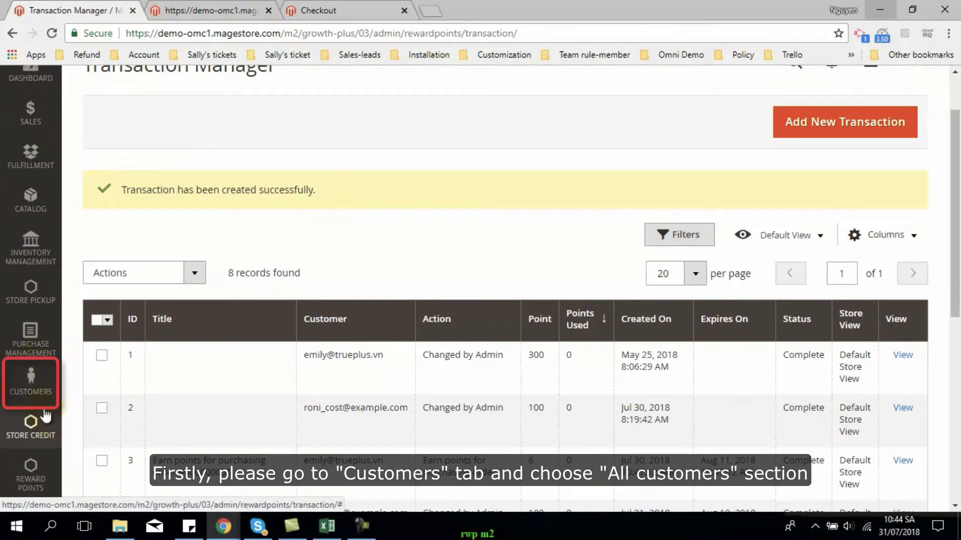
pyautogui.click(50, 393)
pyautogui.scroll(2, 153, 396)
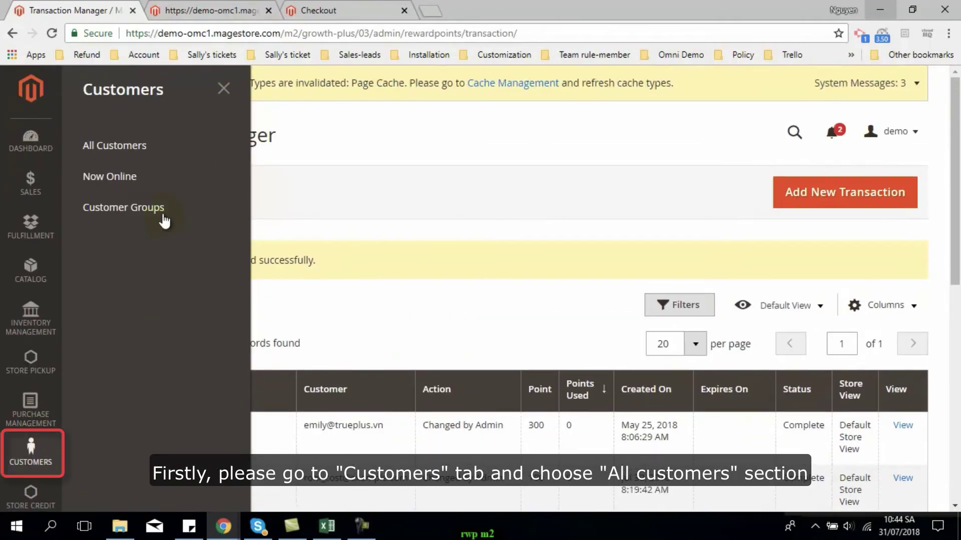
pyautogui.click(150, 150)
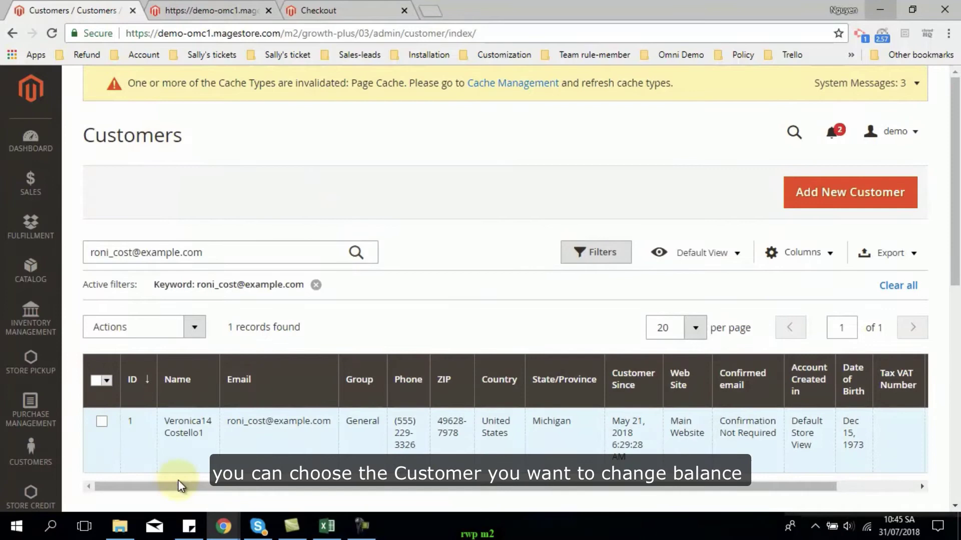
pyautogui.moveTo(180, 485); pyautogui.dragTo(394, 486)
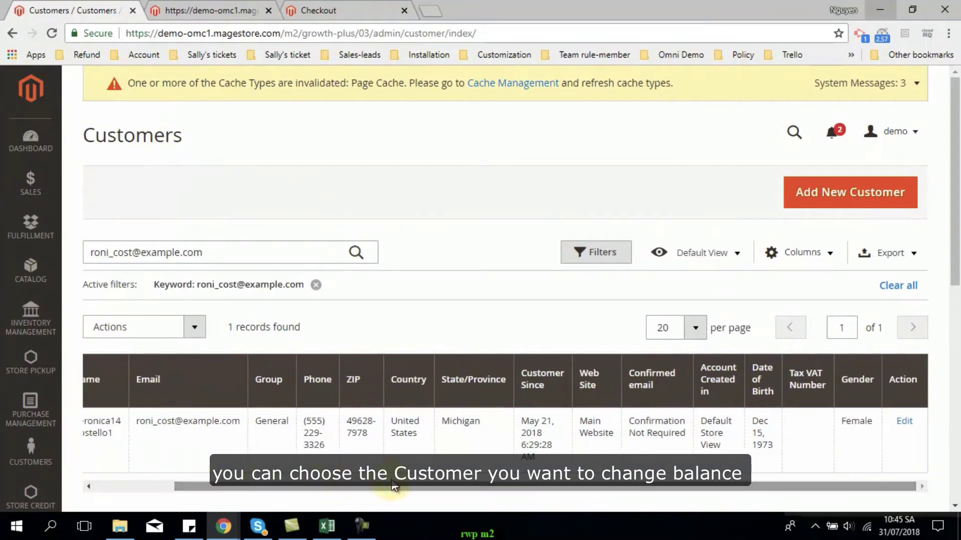
pyautogui.click(911, 424)
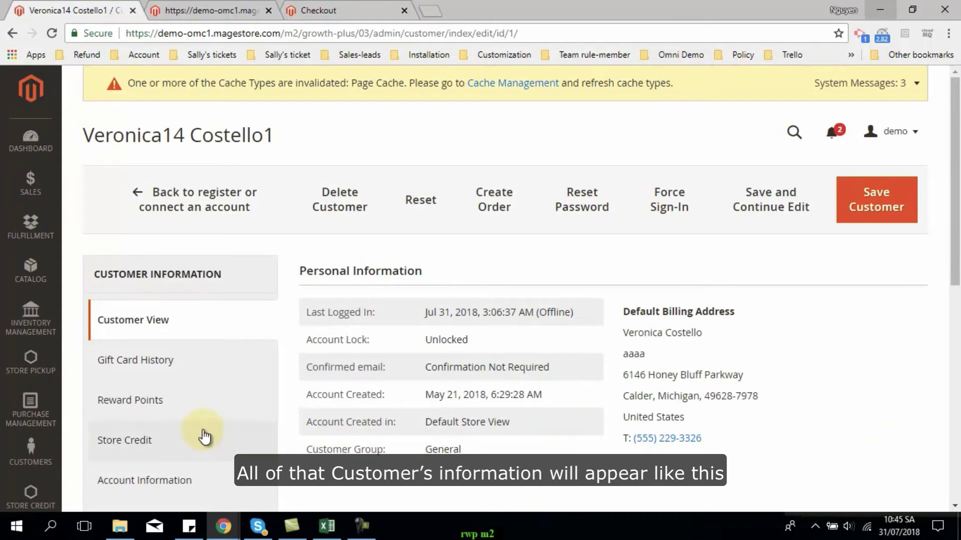
# On the Reward Points tab, enter a +5 balance change titled 'promo' expiring in 10 days.
pyautogui.click(153, 411)
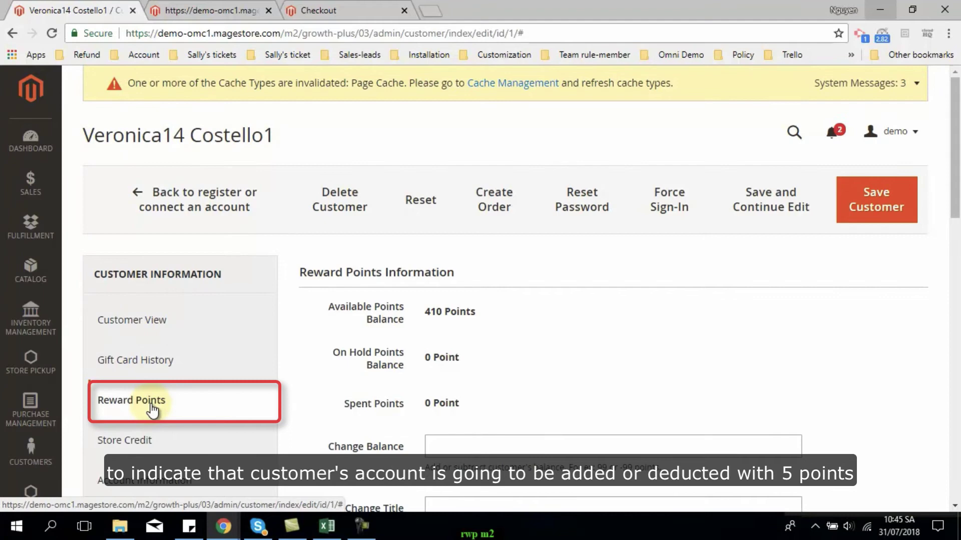
pyautogui.scroll(-1, 475, 391)
pyautogui.click(488, 376)
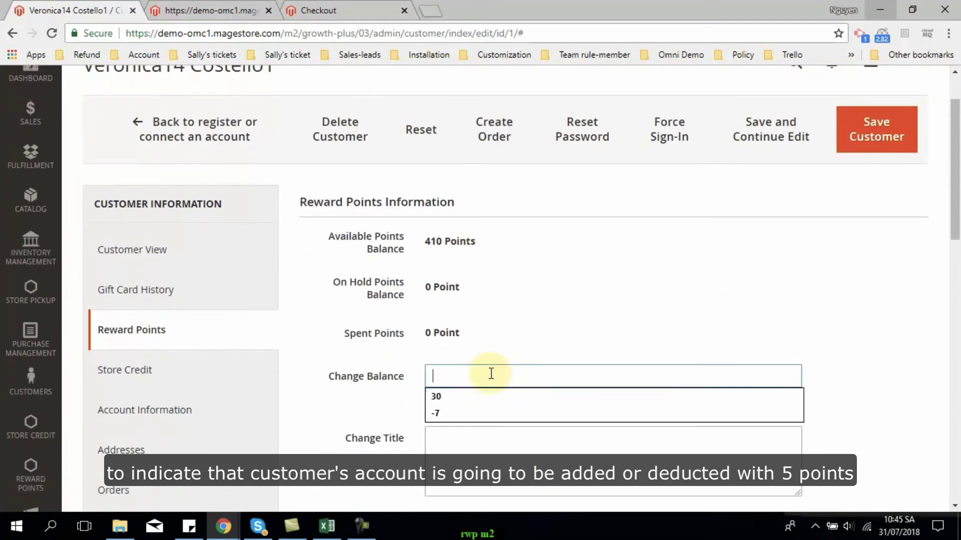
pyautogui.write('5')
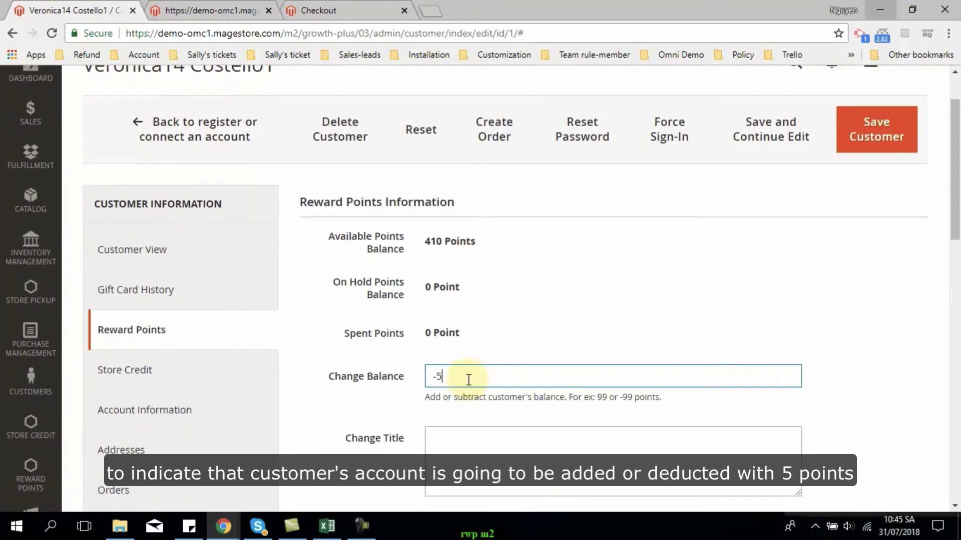
pyautogui.press('BackSpace')
pyautogui.press('BackSpace')
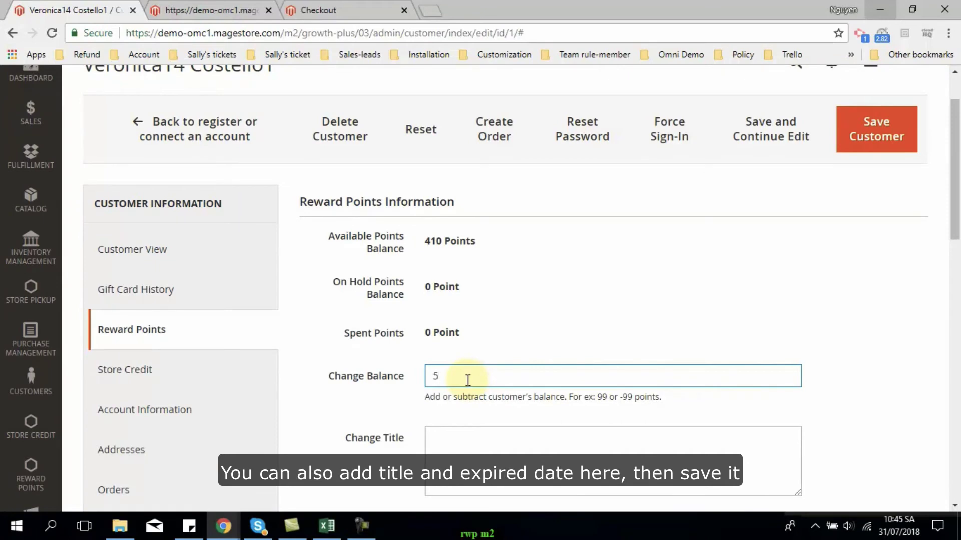
pyautogui.scroll(-1, 468, 380)
pyautogui.click(475, 395)
pyautogui.write('pr')
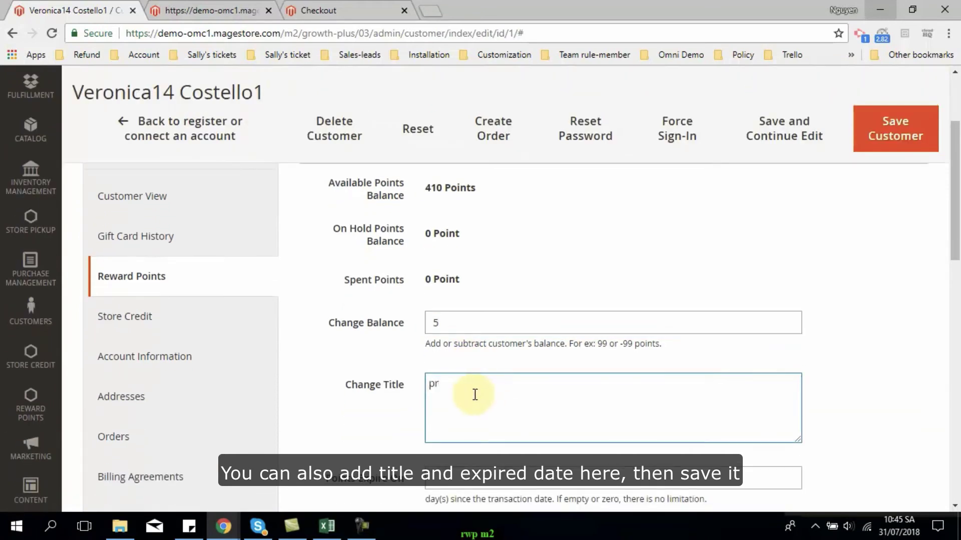
pyautogui.write('omo')
pyautogui.scroll(-1, 475, 394)
pyautogui.click(470, 400)
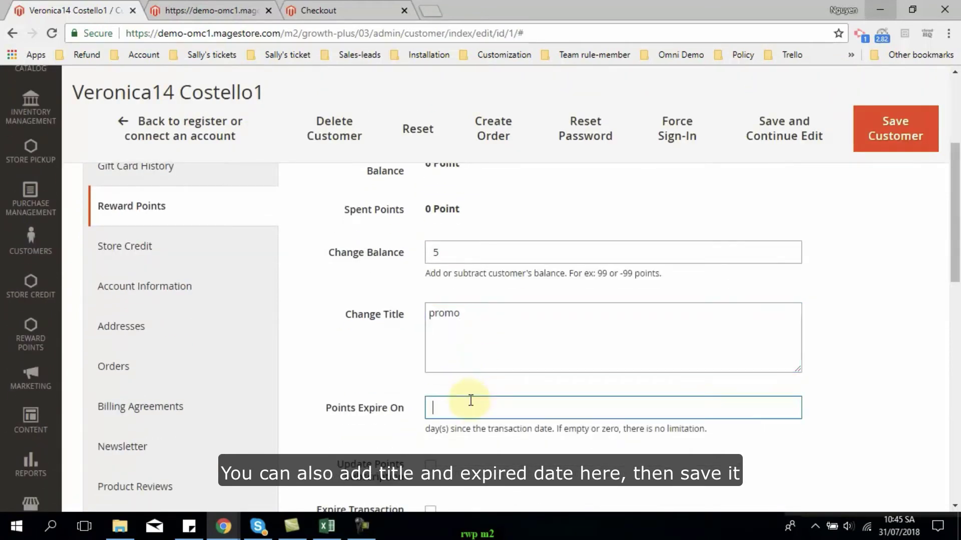
pyautogui.write('10')
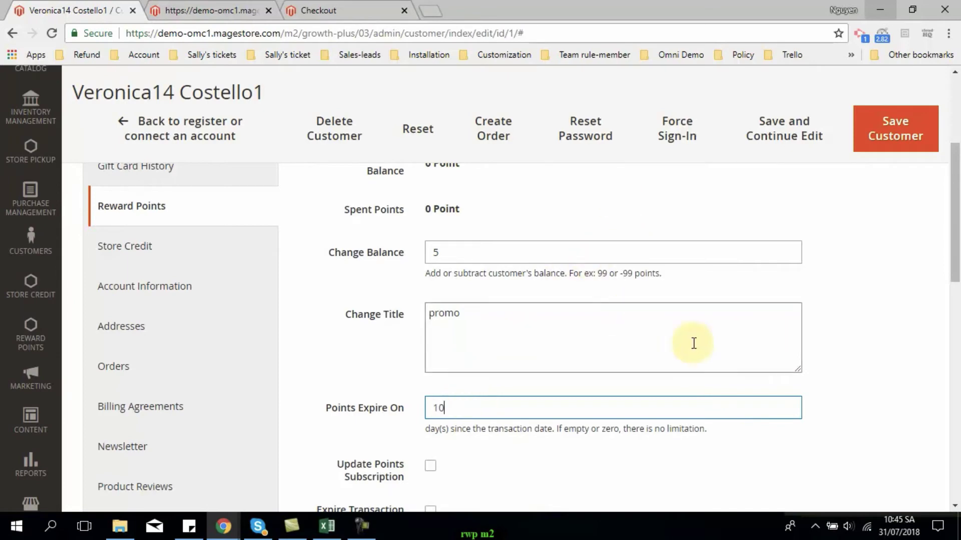
pyautogui.scroll(1, 711, 340)
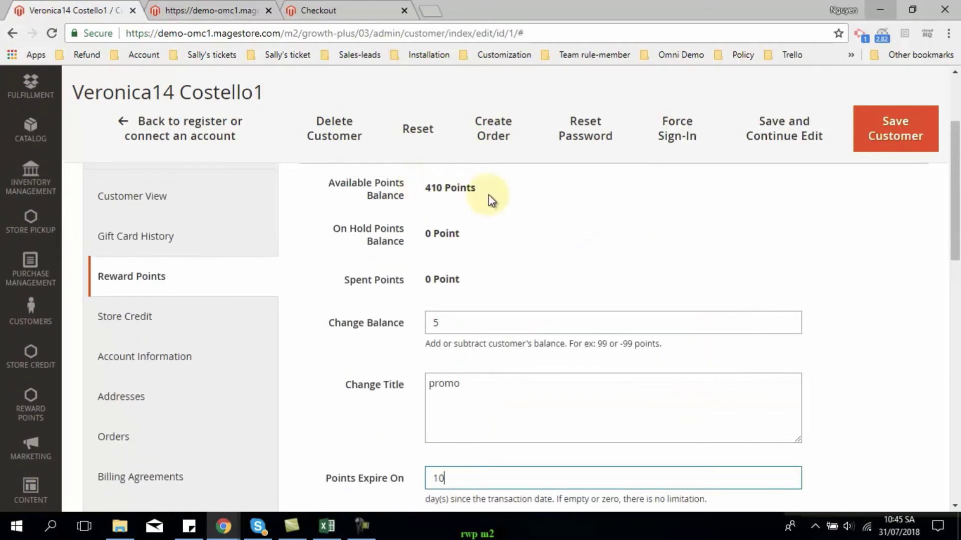
# Save the customer, reopen the account, and confirm the 415-point available balance.
pyautogui.click(894, 131)
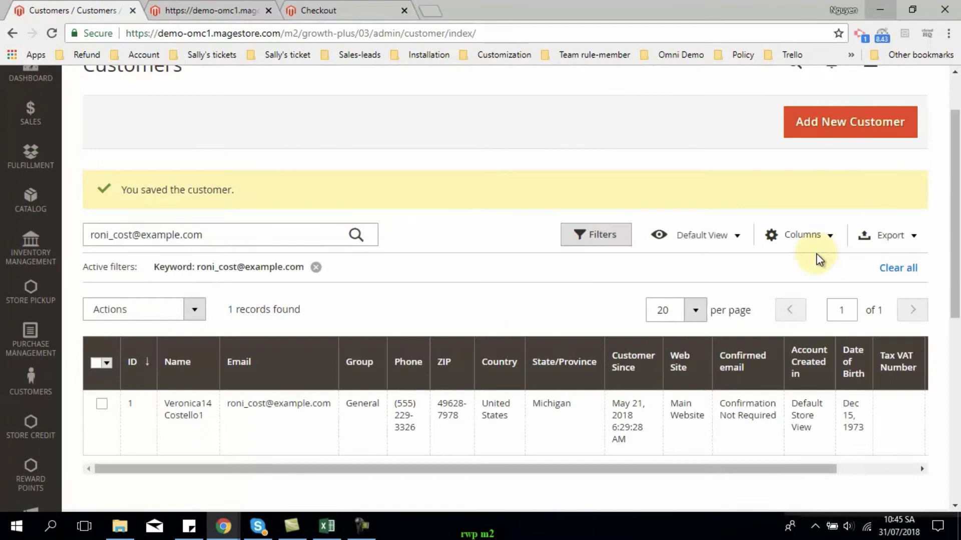
pyautogui.hscroll(3, 613, 426)
pyautogui.click(903, 405)
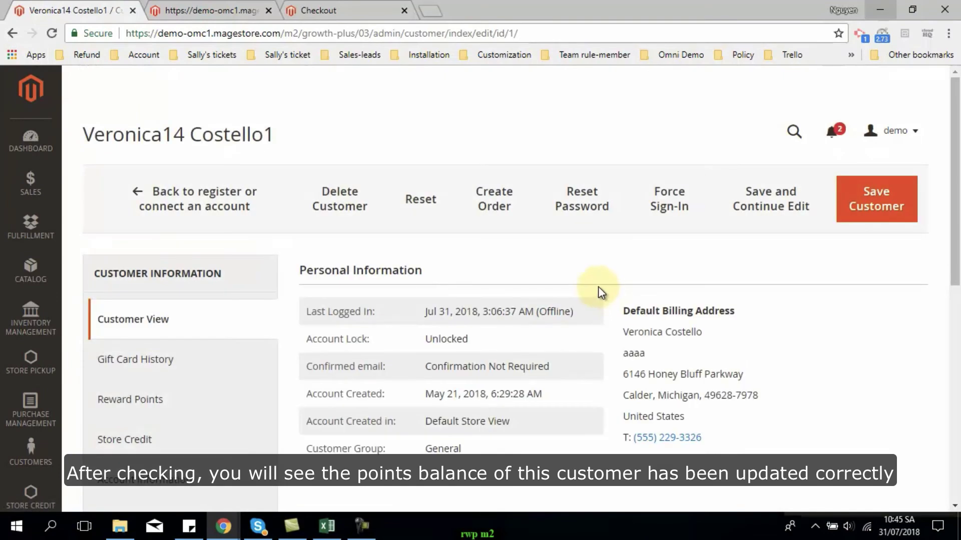
pyautogui.scroll(-2, 440, 321)
pyautogui.click(270, 350)
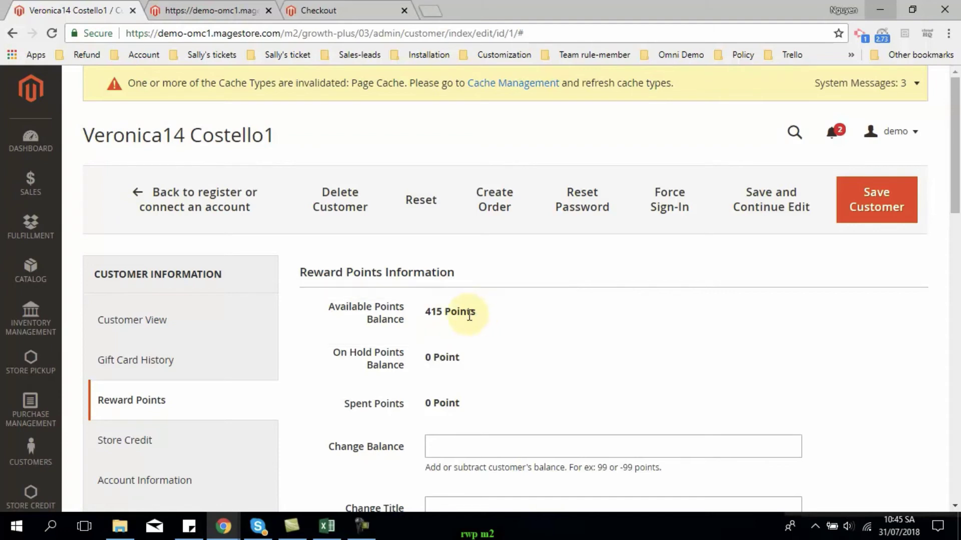
pyautogui.scroll(-2, 470, 316)
# Open Manage Point Balances, view the Import Points form, return, and check the Export dropdown.
pyautogui.click(30, 405)
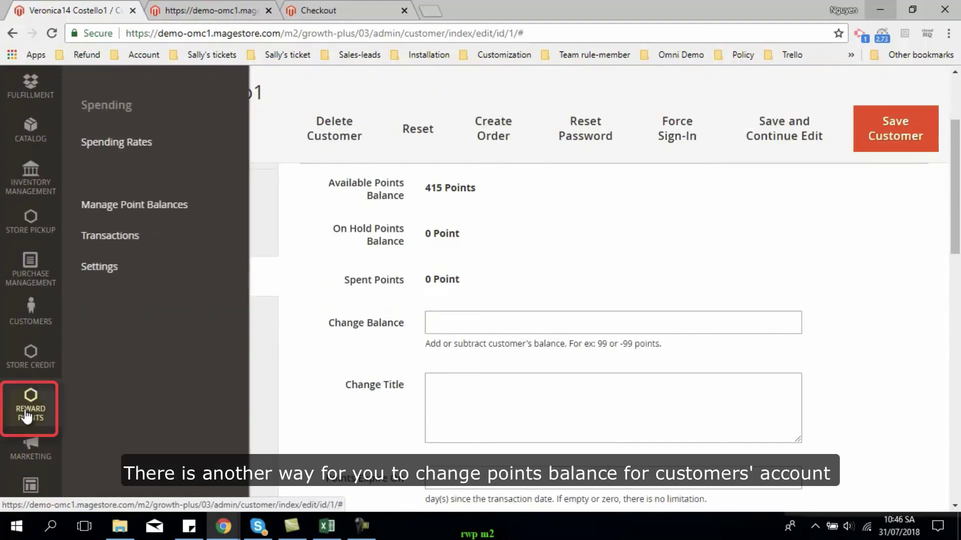
pyautogui.click(204, 220)
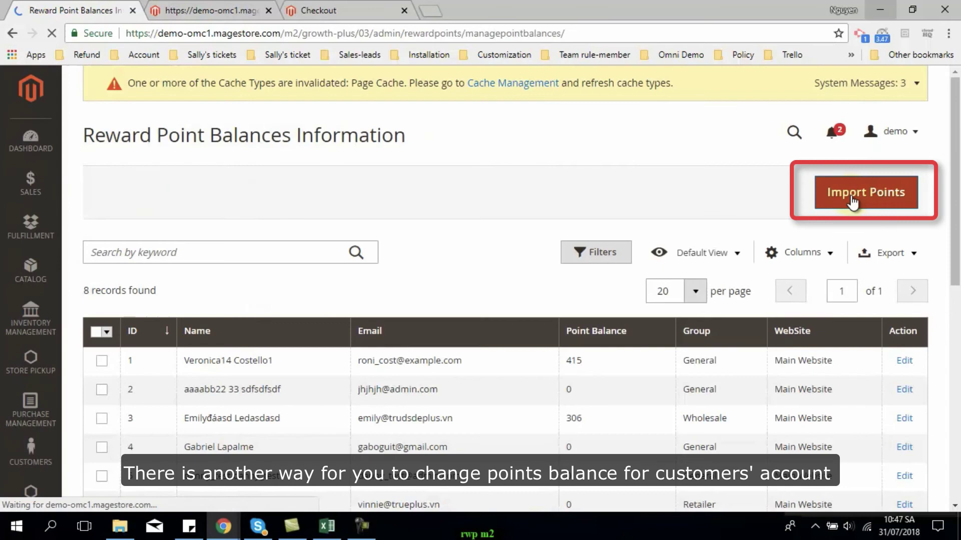
pyautogui.click(852, 200)
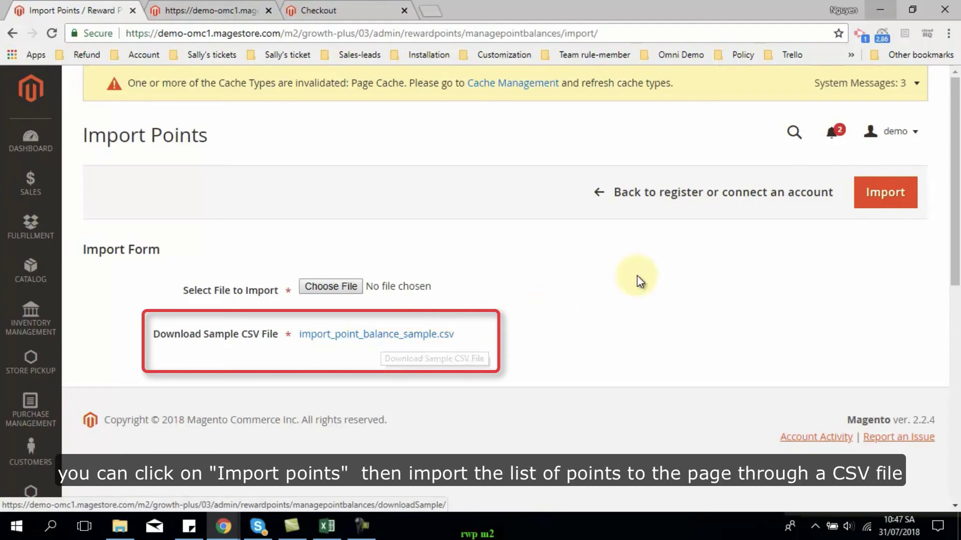
pyautogui.click(680, 201)
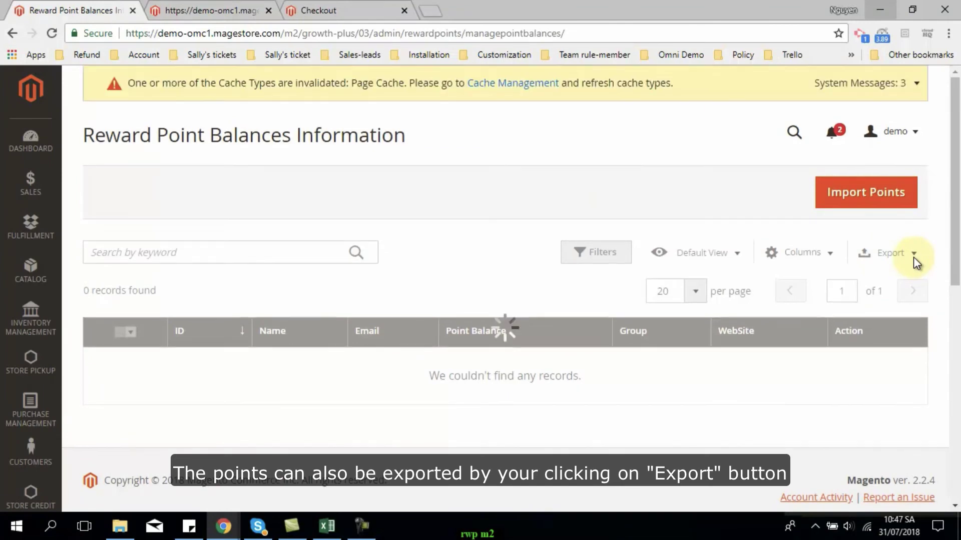
pyautogui.click(914, 256)
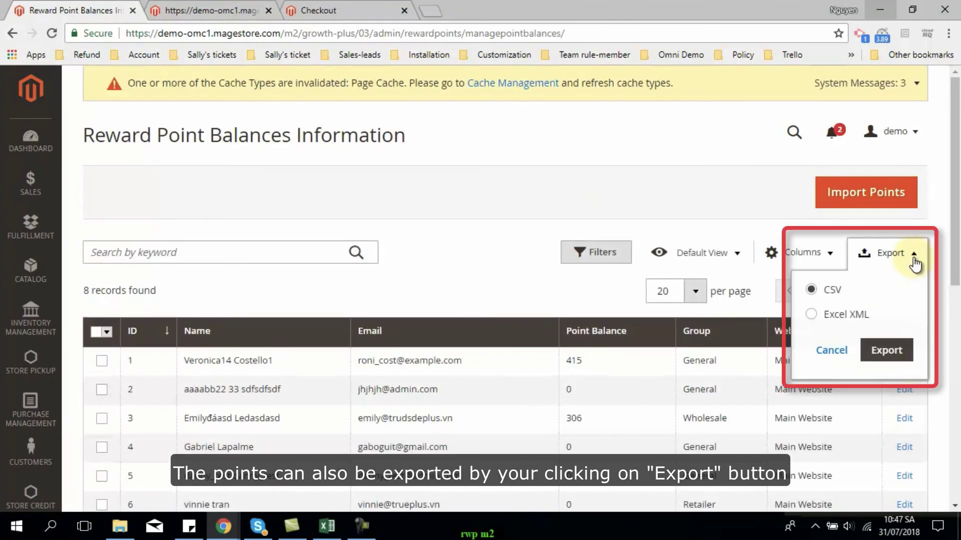
pyautogui.click(590, 184)
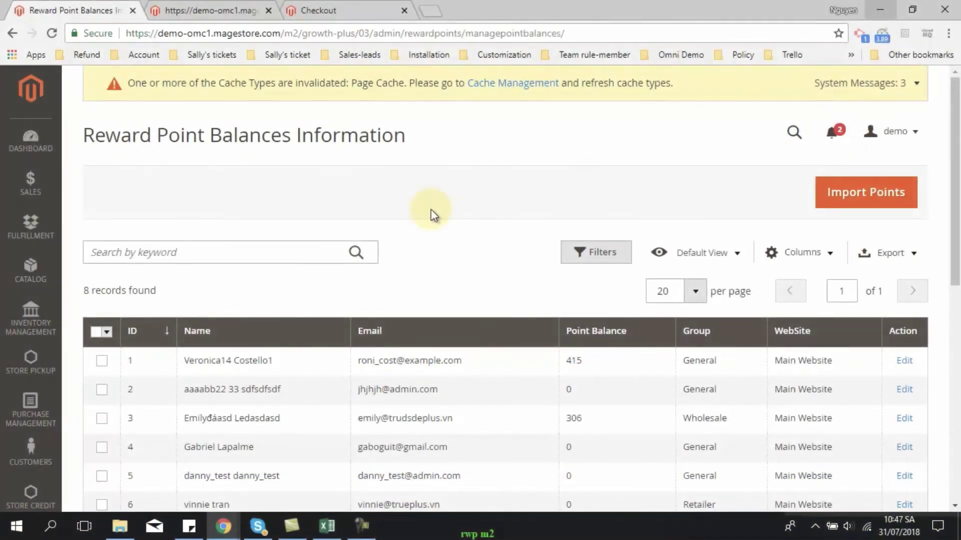
# Open Reward Points > Settings and scroll through General, Earning, Spending and Display Configuration.
pyautogui.scroll(-3, 30, 400)
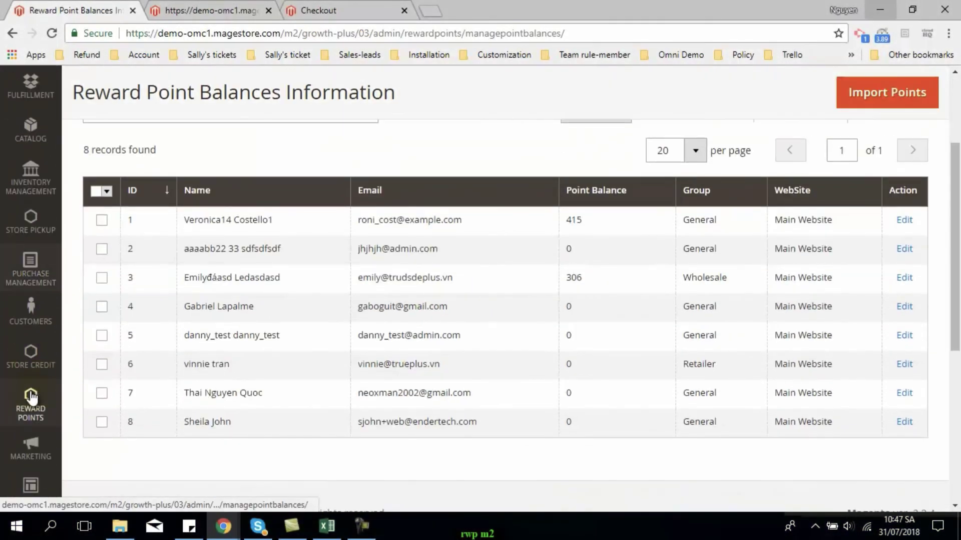
pyautogui.click(28, 406)
pyautogui.click(94, 407)
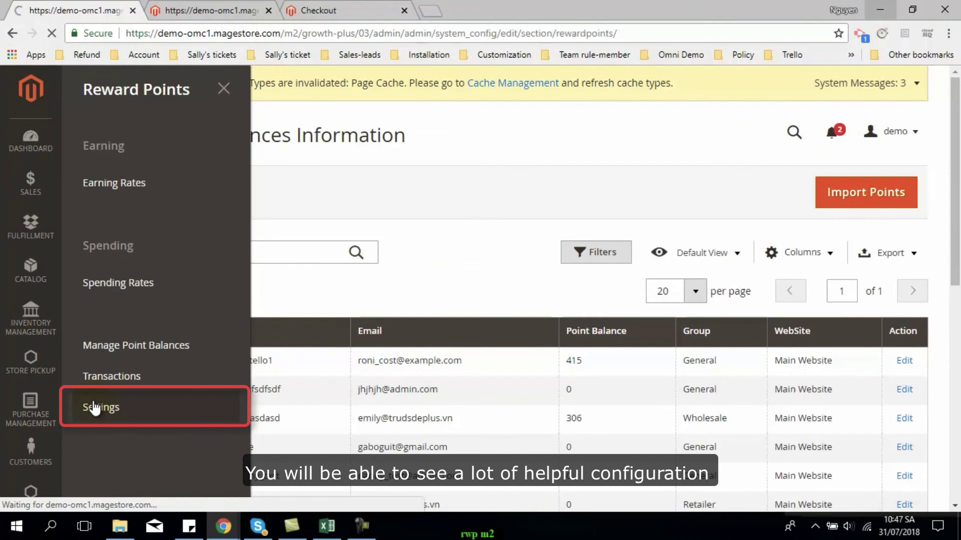
pyautogui.scroll(-1, 543, 275)
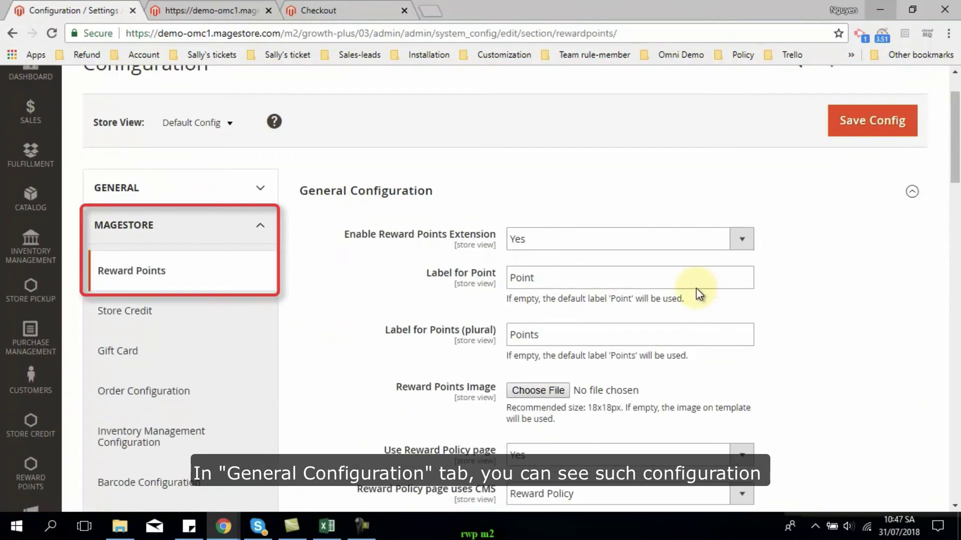
pyautogui.scroll(-1, 697, 289)
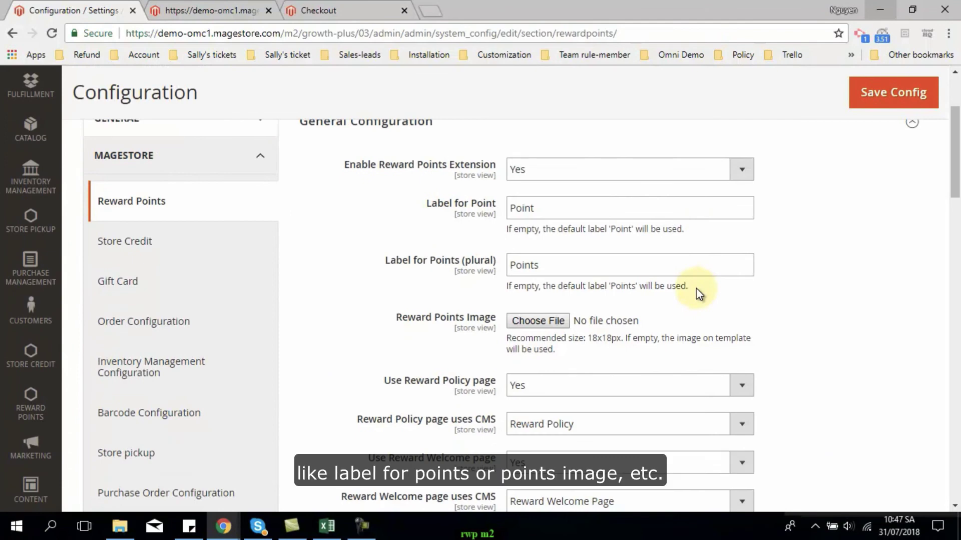
pyautogui.scroll(-2, 696, 288)
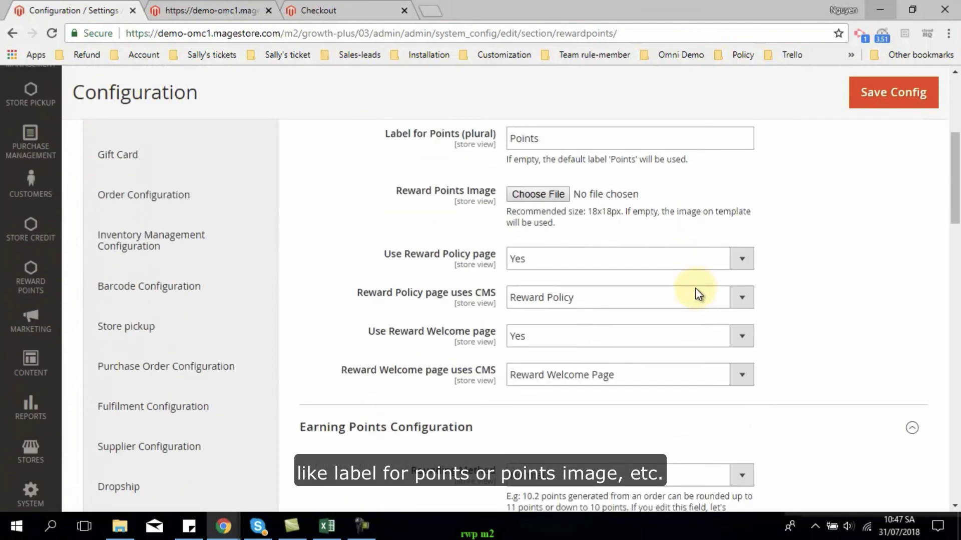
pyautogui.scroll(-3, 695, 290)
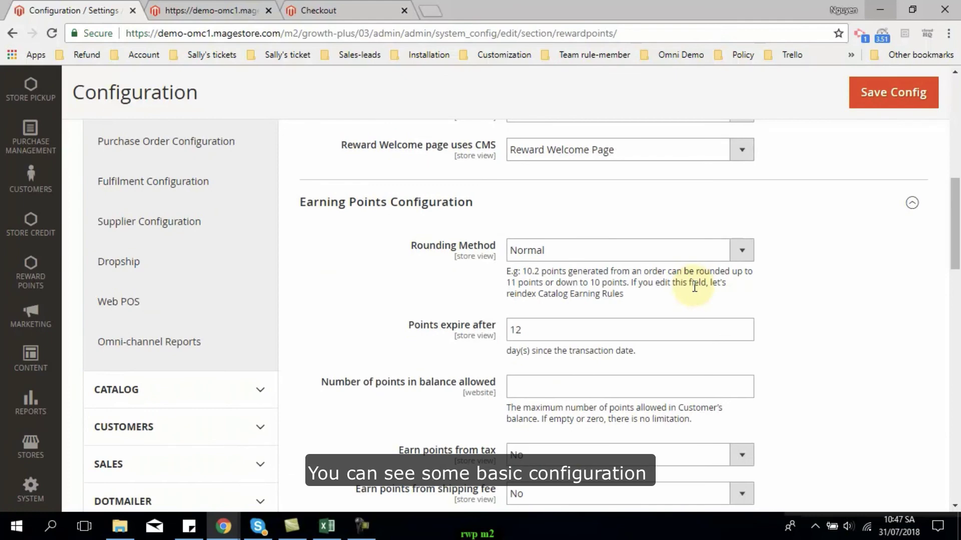
pyautogui.scroll(-2, 692, 286)
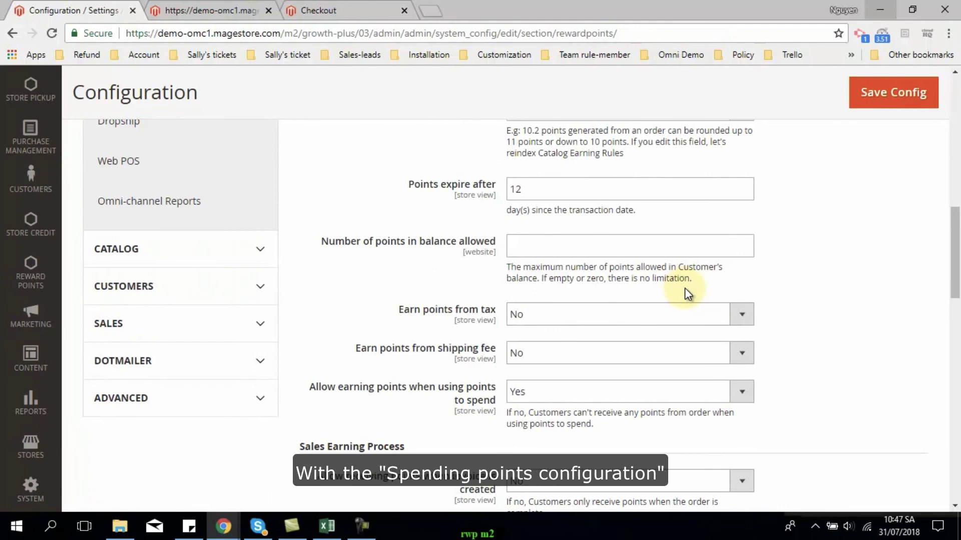
pyautogui.scroll(-2, 685, 287)
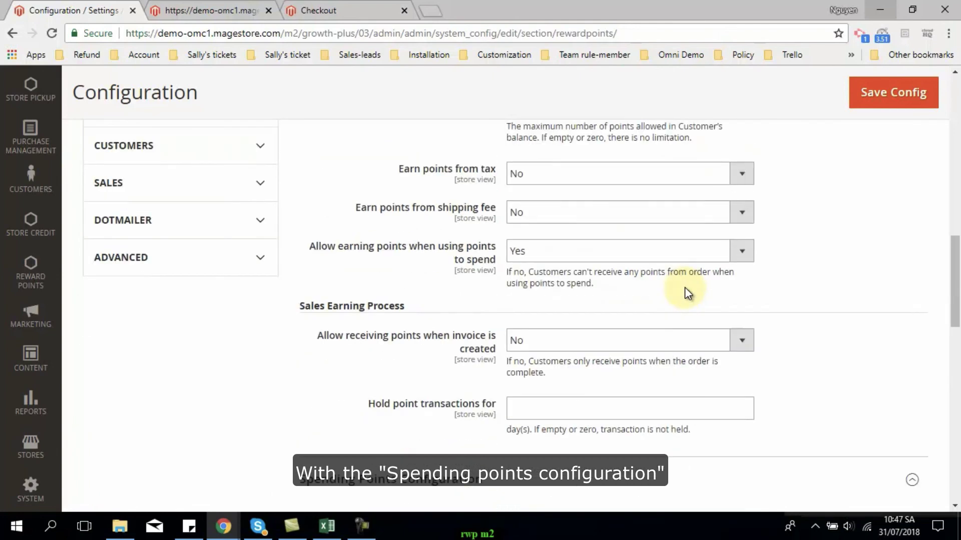
pyautogui.scroll(-4, 685, 287)
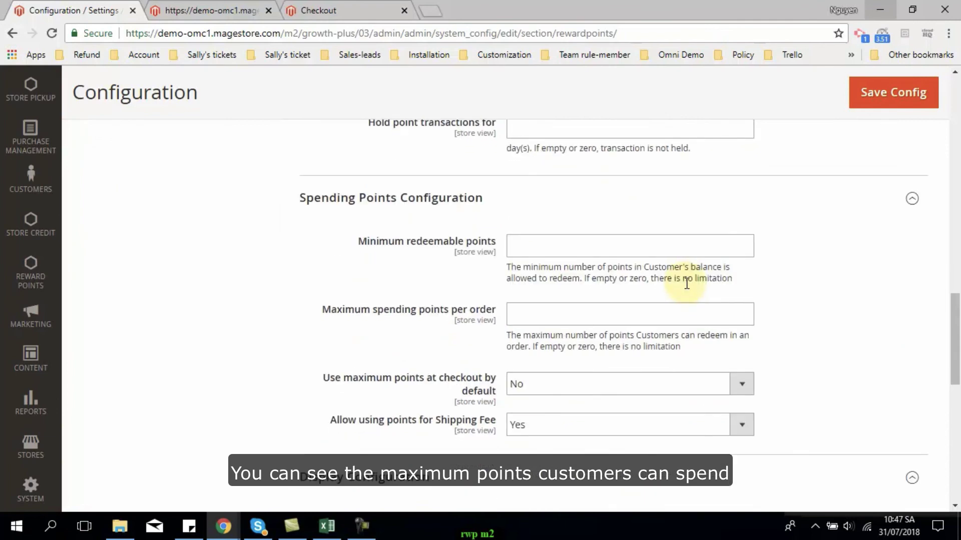
pyautogui.scroll(-1, 686, 284)
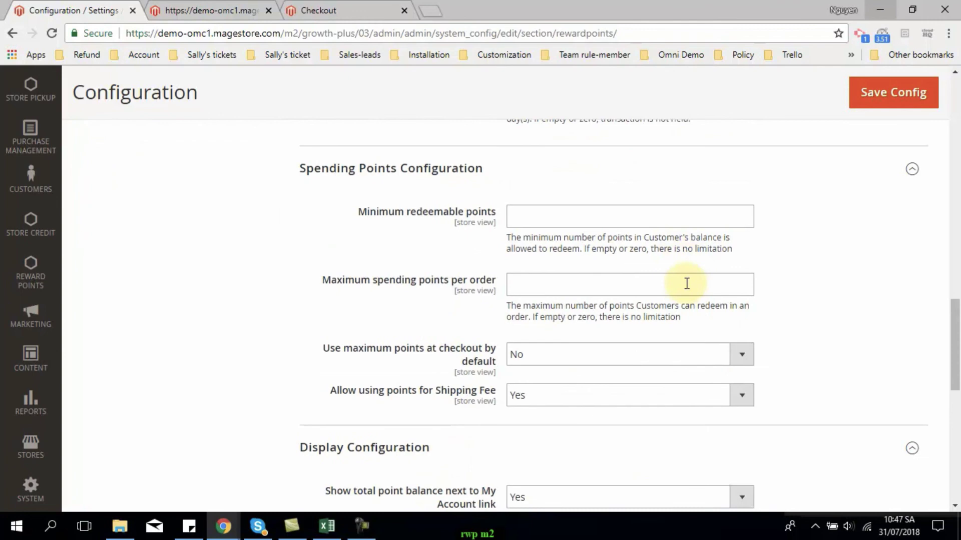
pyautogui.scroll(-1, 687, 283)
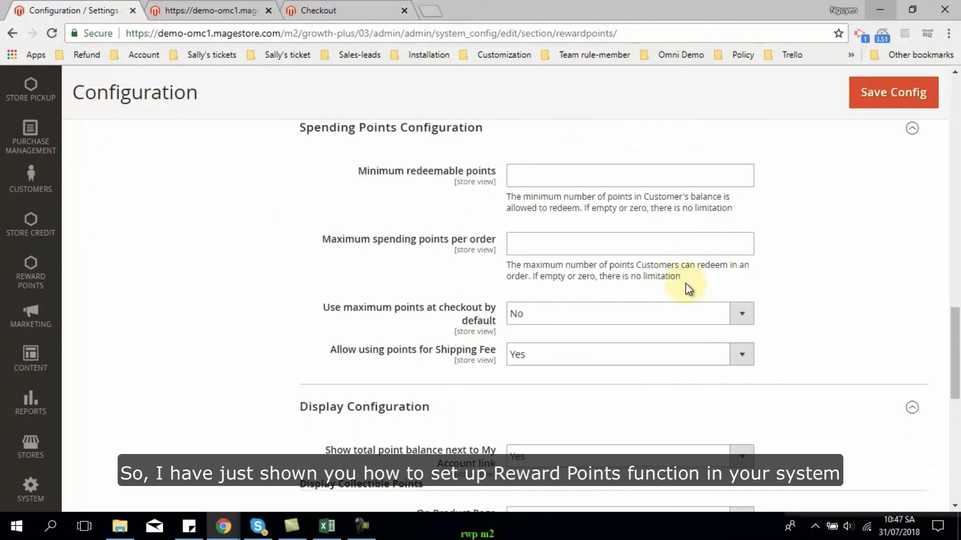
pyautogui.scroll(-3, 688, 289)
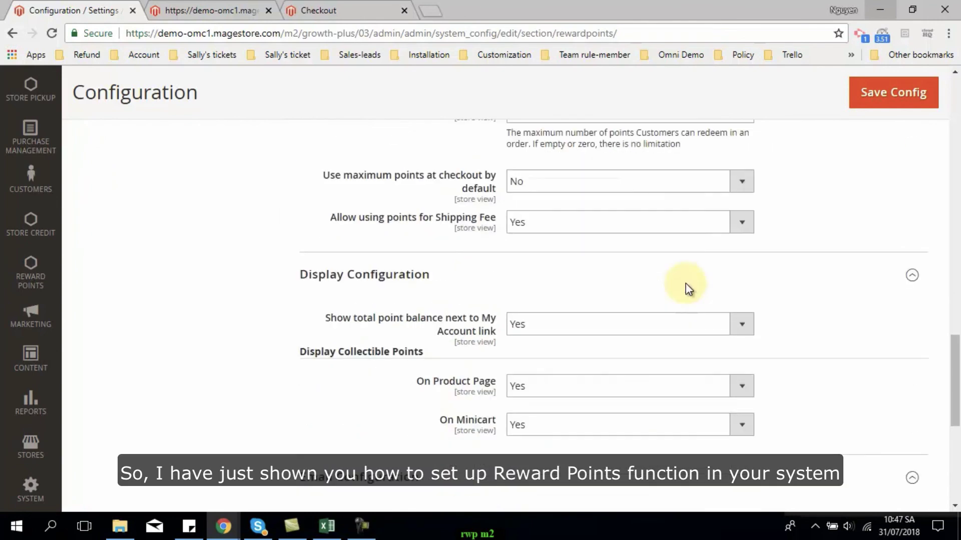
pyautogui.scroll(-2, 689, 289)
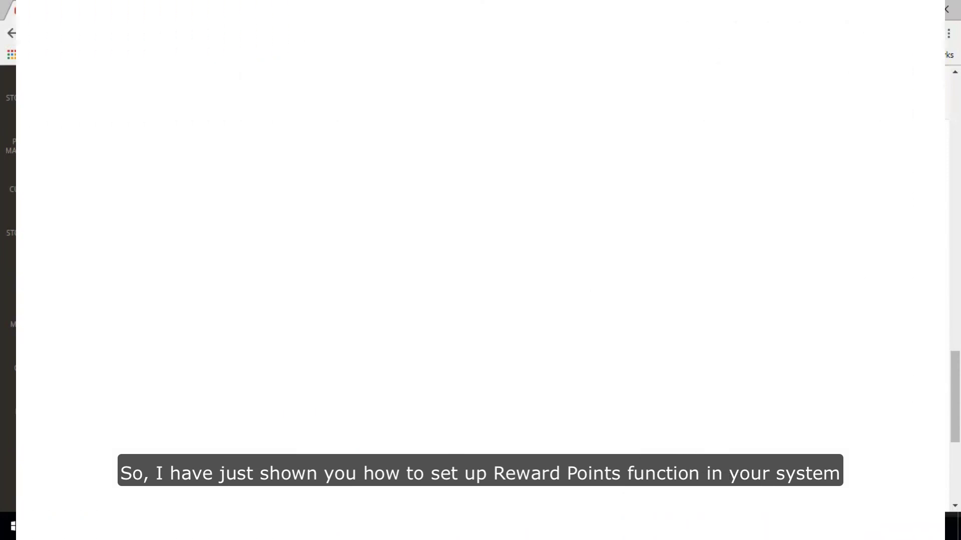